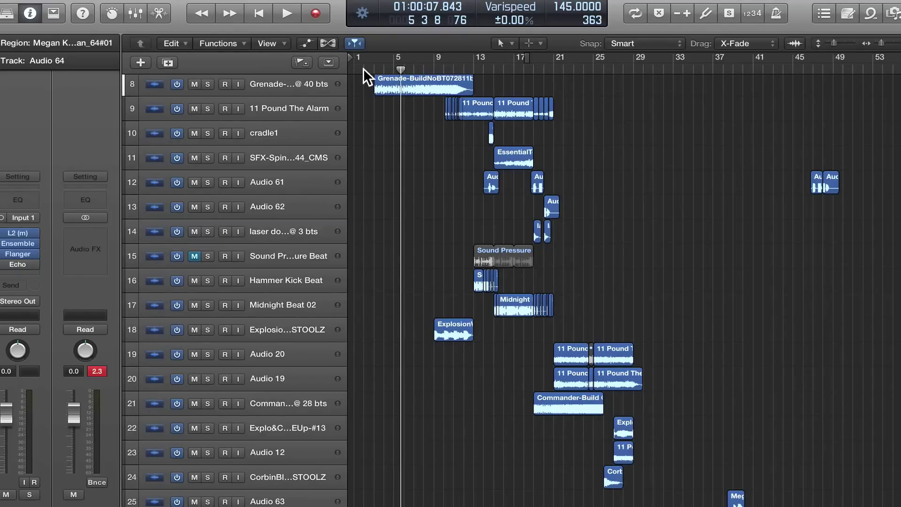
# Step: Restart playback of the remix from bar 1
pyautogui.press('space')
pyautogui.click(363, 69)
pyautogui.press('space')
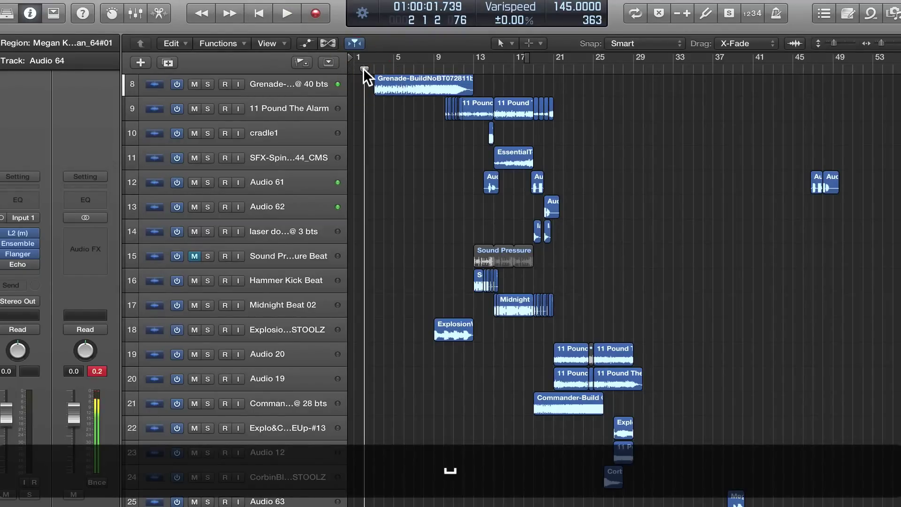
pyautogui.press('space')
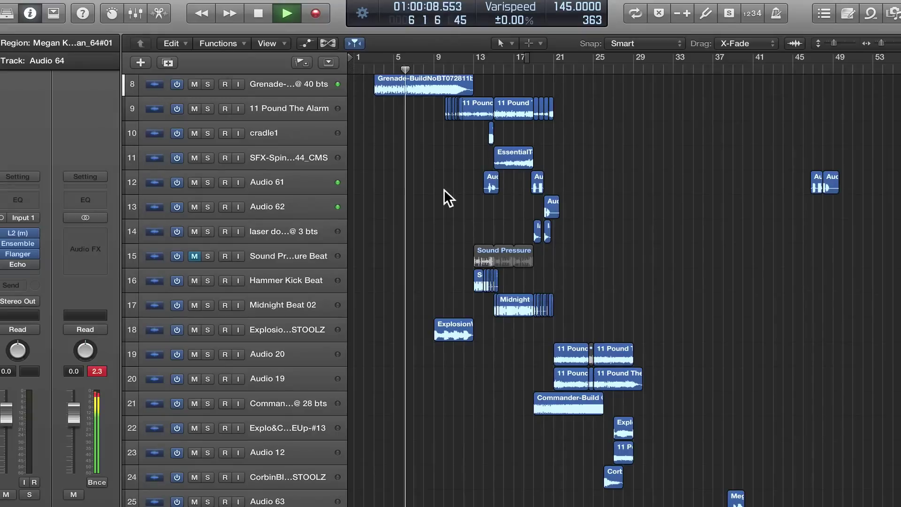
# Step: Follow playback through the opening build-up to about bar 29, past the Alarm and Commander-Build regions
pyautogui.scroll(6, 443, 190)
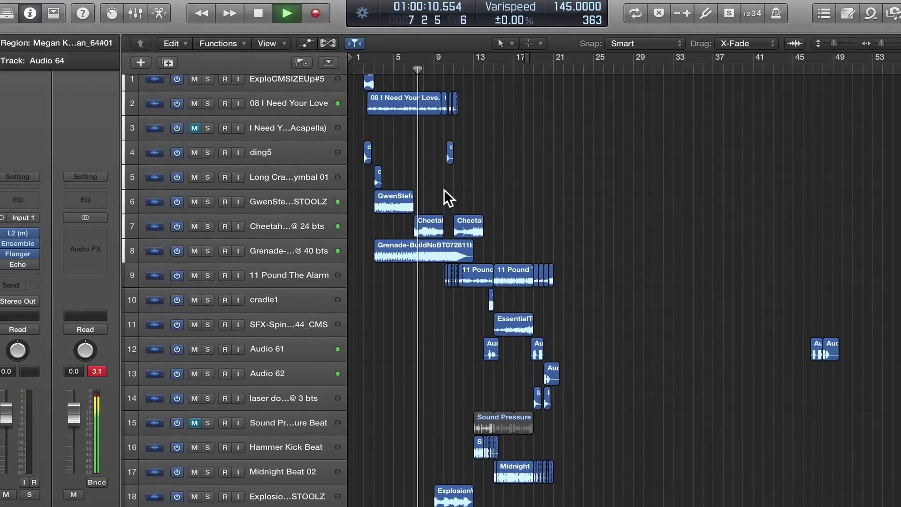
pyautogui.scroll(6, 444, 190)
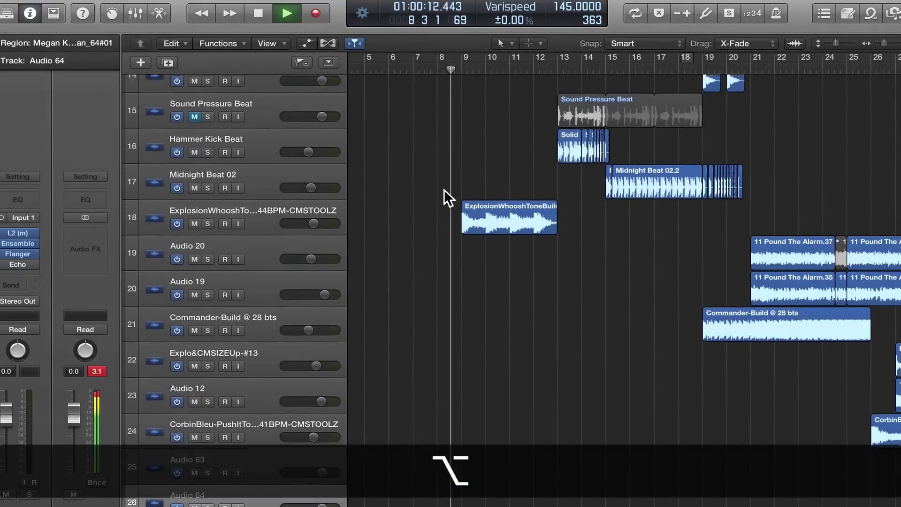
pyautogui.scroll(10, 444, 190)
pyautogui.hscroll(-4, 444, 189)
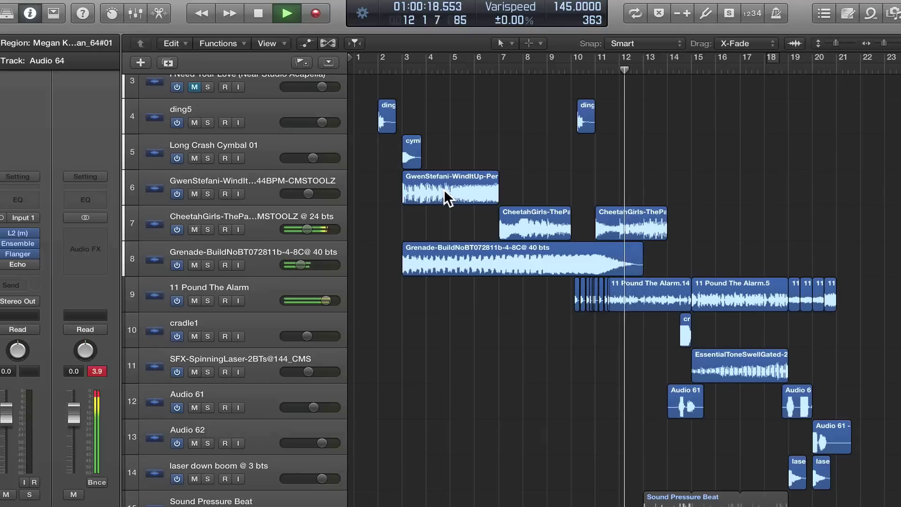
pyautogui.hscroll(3, 540, 342)
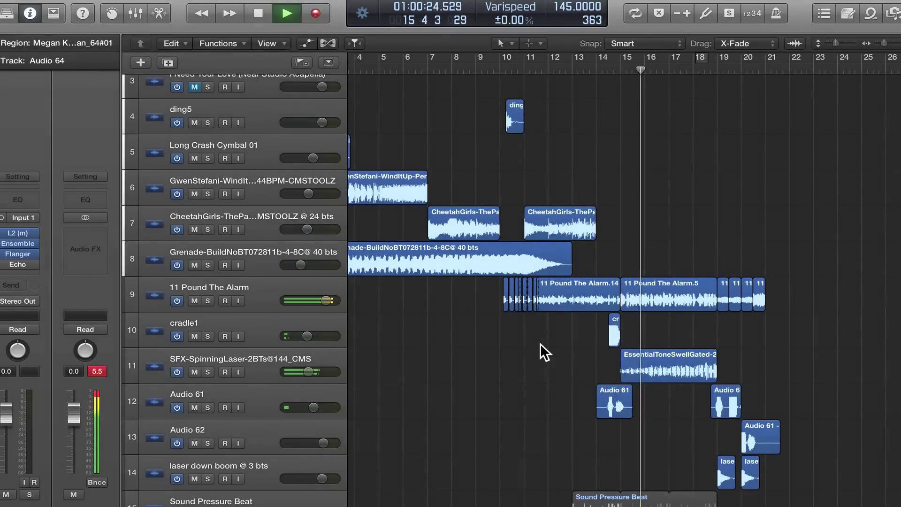
pyautogui.hscroll(3, 540, 342)
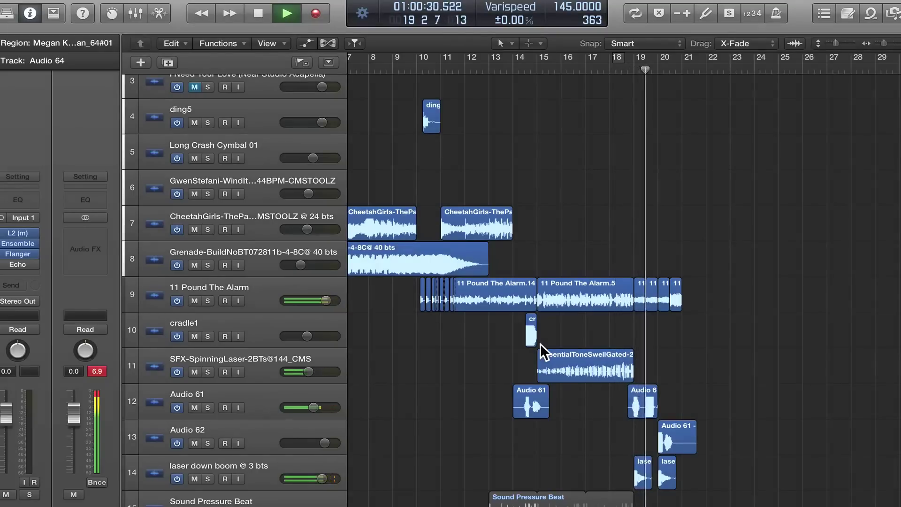
pyautogui.hscroll(2, 539, 343)
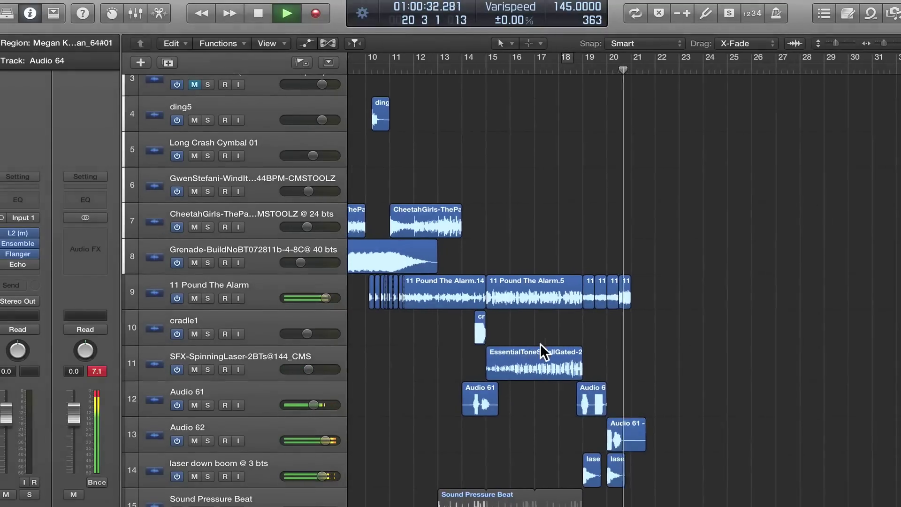
pyautogui.scroll(-5, 539, 343)
pyautogui.hscroll(2, 540, 343)
pyautogui.scroll(-3, 540, 342)
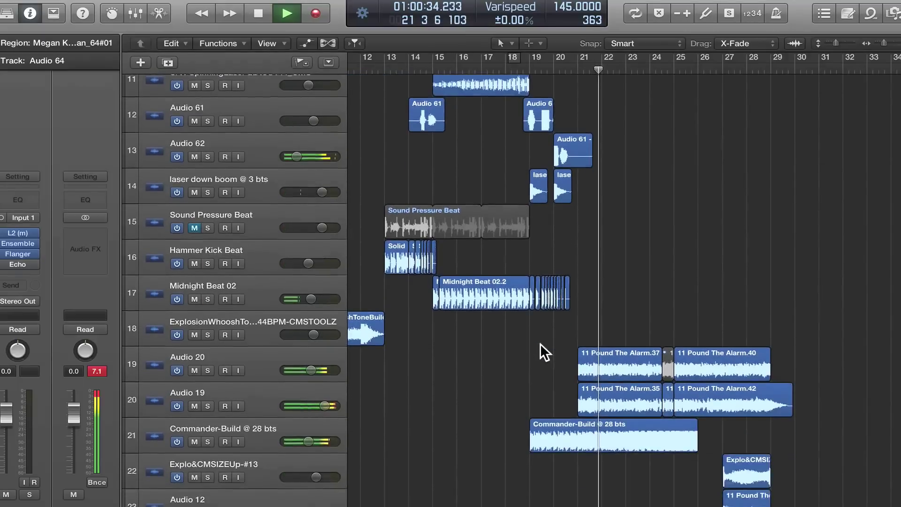
pyautogui.scroll(-3, 540, 352)
pyautogui.hscroll(2, 540, 352)
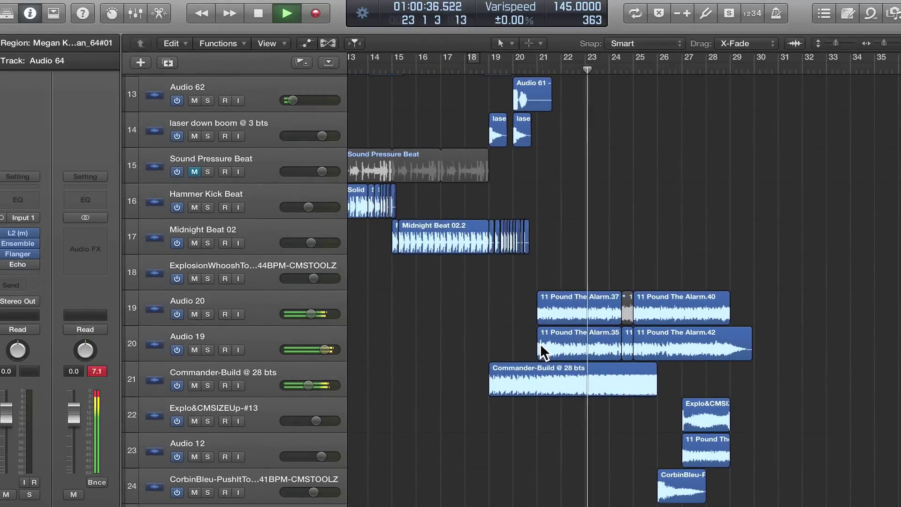
pyautogui.scroll(-3, 539, 343)
pyautogui.hscroll(2, 540, 342)
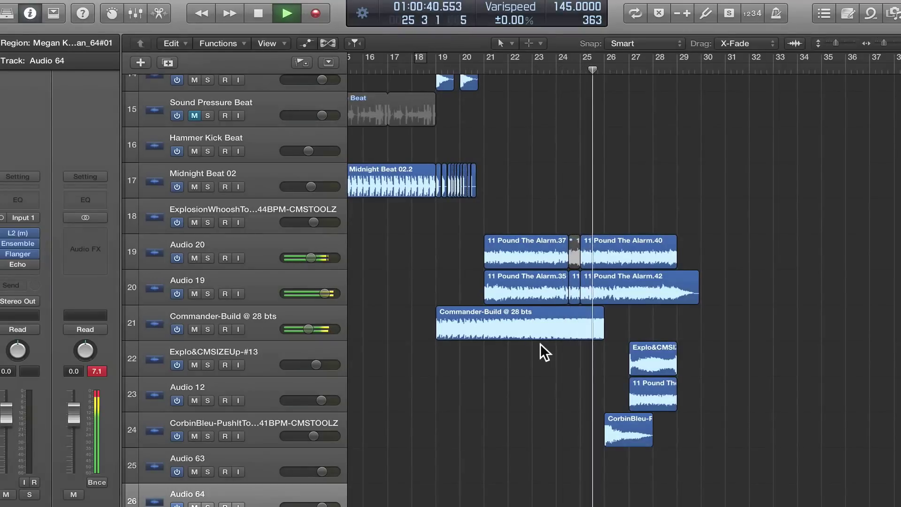
pyautogui.hscroll(1, 539, 343)
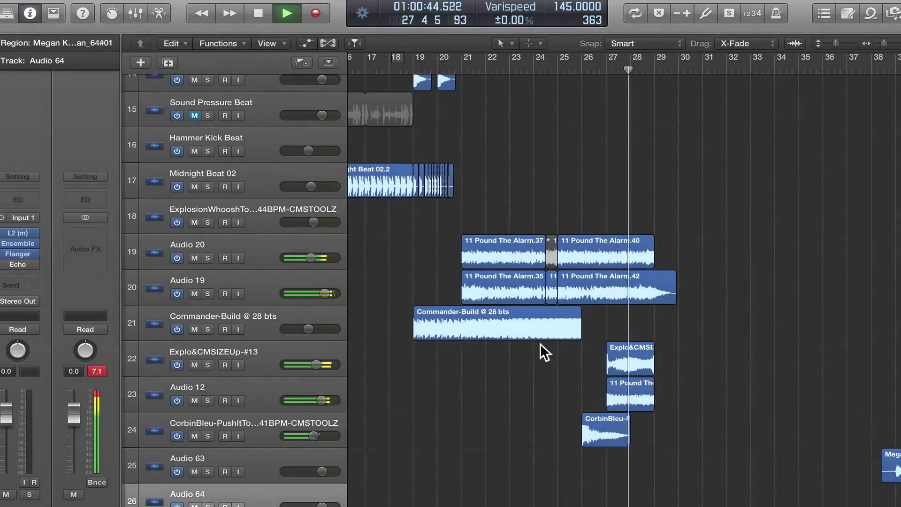
pyautogui.hscroll(3, 539, 344)
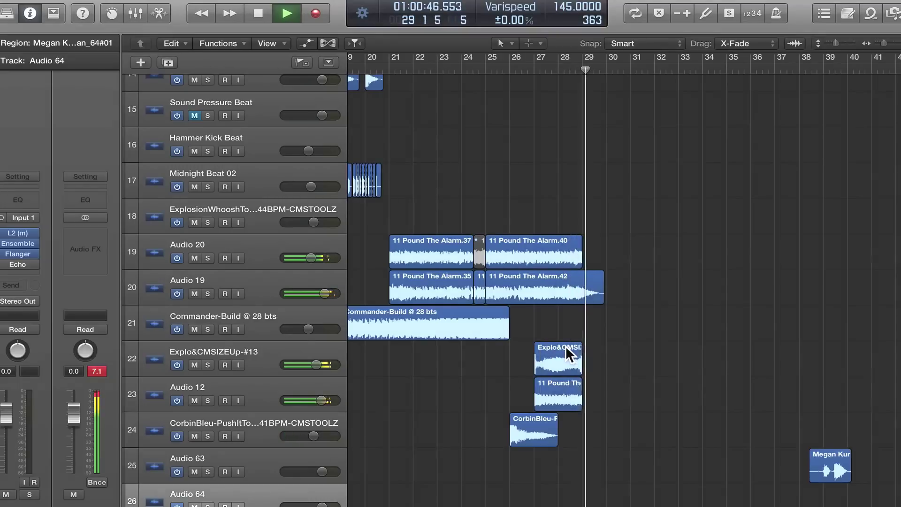
# Step: Pause playback near bar 29, then resume it from there
pyautogui.press('space')
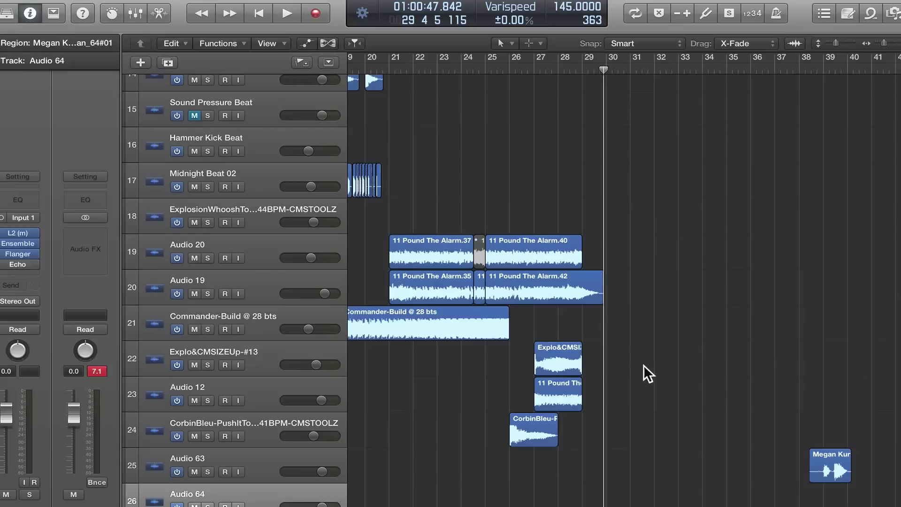
pyautogui.hscroll(1, 644, 366)
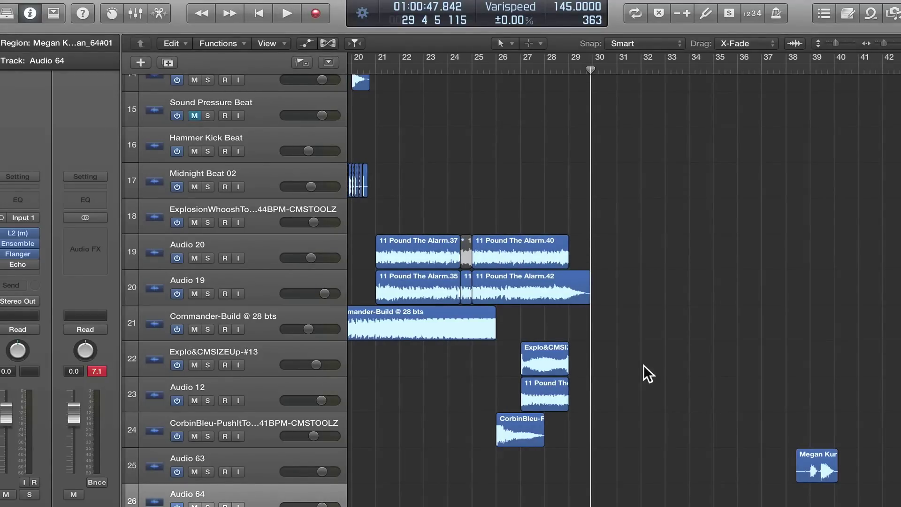
pyautogui.press('space')
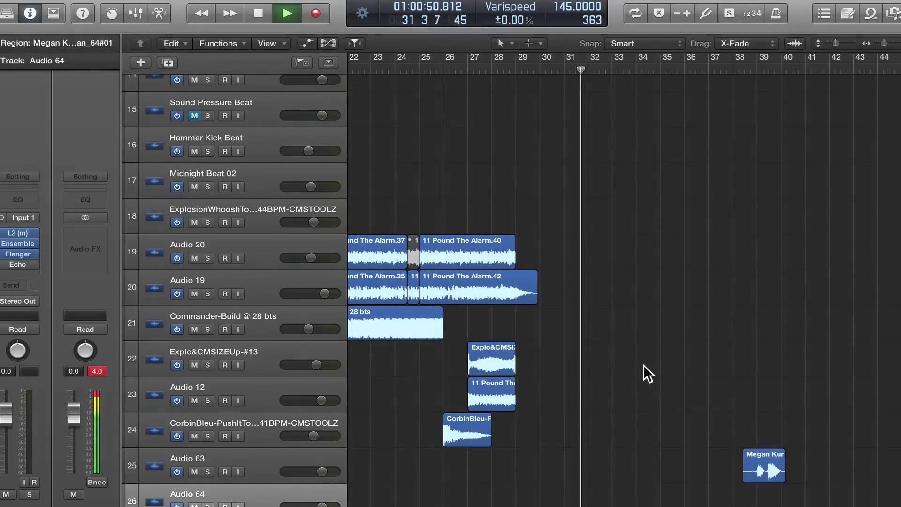
# Step: Follow the final bars past the Audio 56 stutter and MAC beat, stopping at bar 58
pyautogui.scroll(-10, 644, 365)
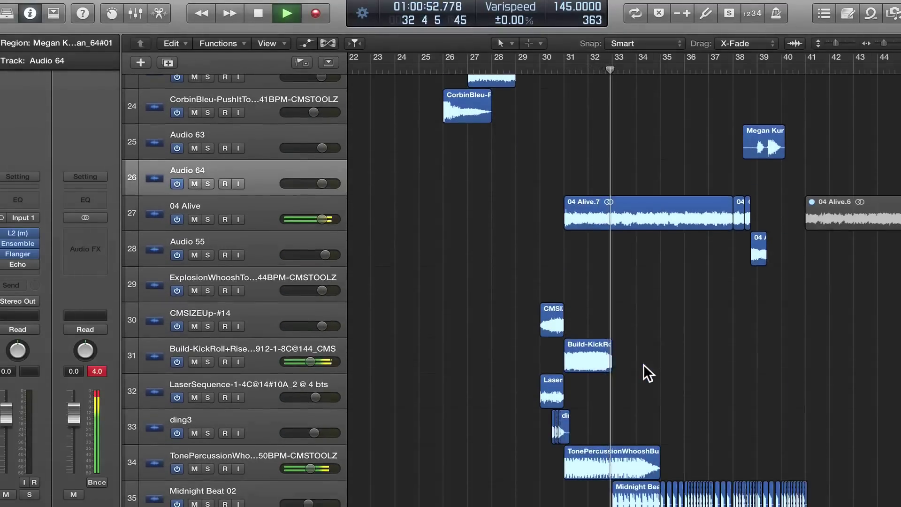
pyautogui.scroll(-3, 643, 364)
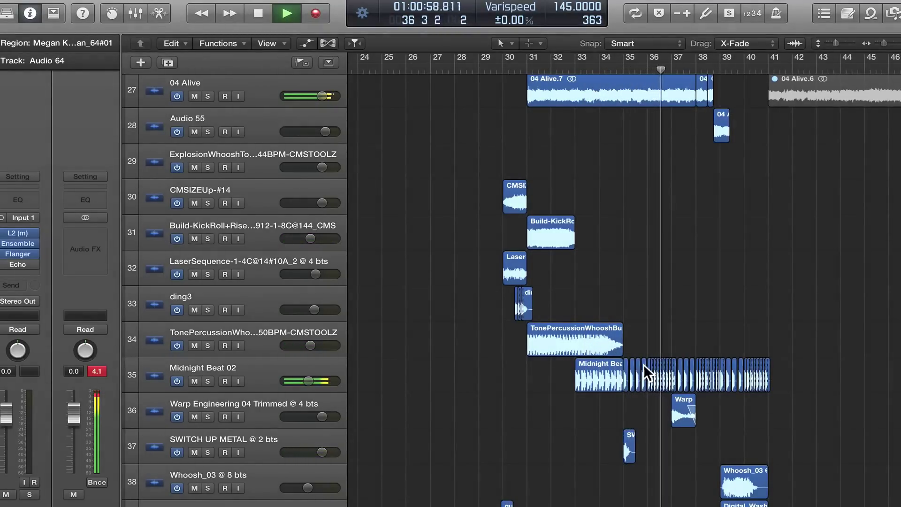
pyautogui.hscroll(2, 643, 364)
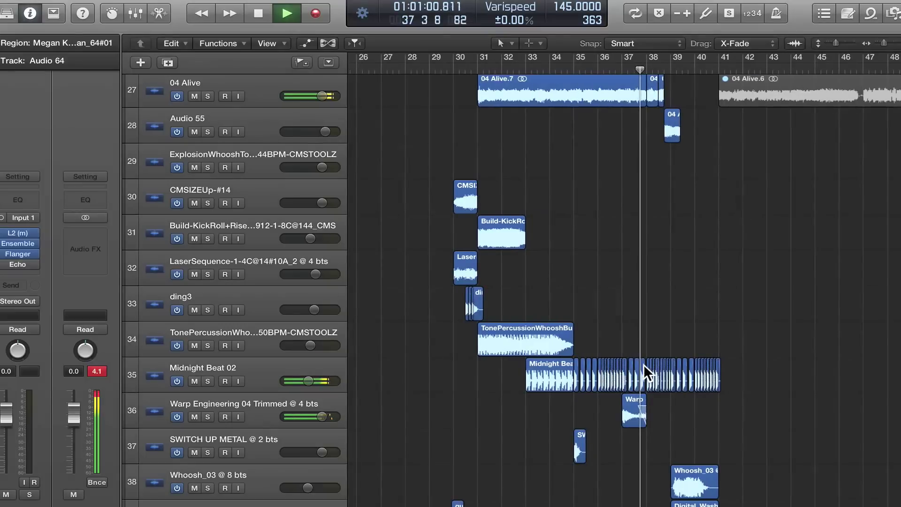
pyautogui.hscroll(3, 643, 364)
pyautogui.scroll(-5, 643, 364)
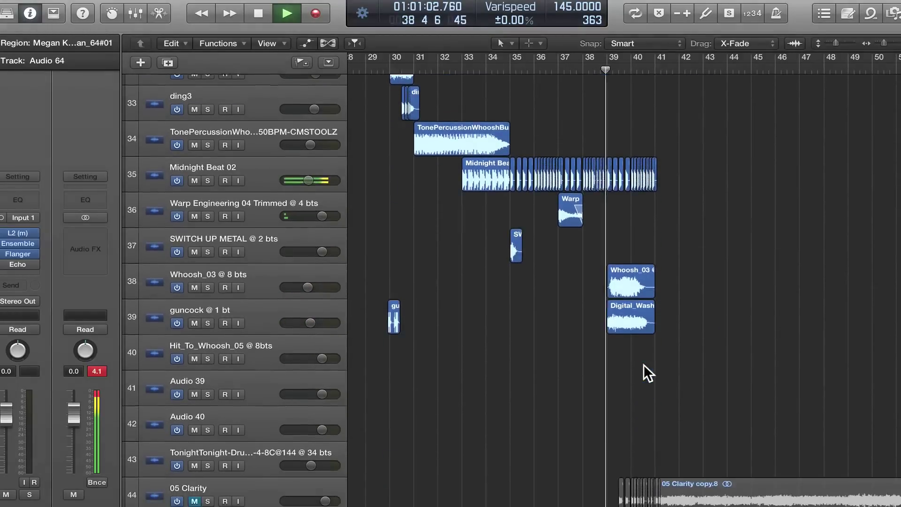
pyautogui.scroll(-2, 643, 364)
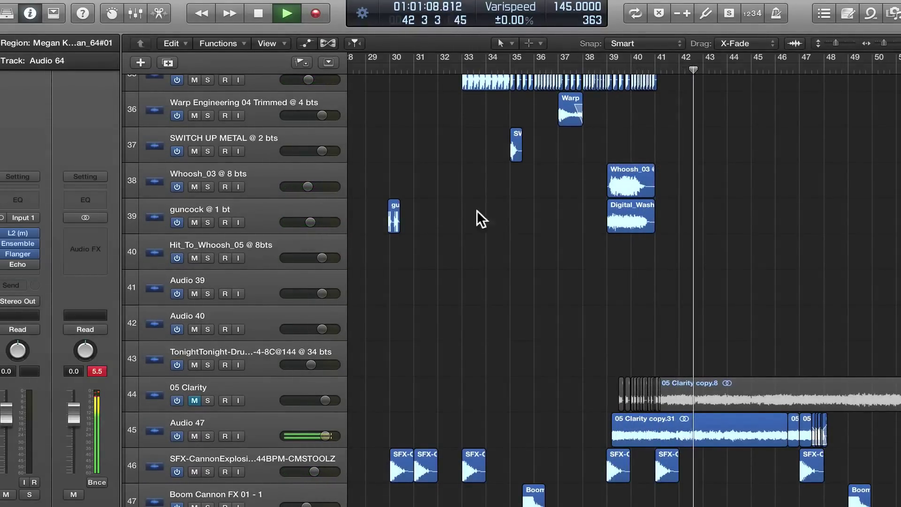
pyautogui.scroll(-2, 647, 244)
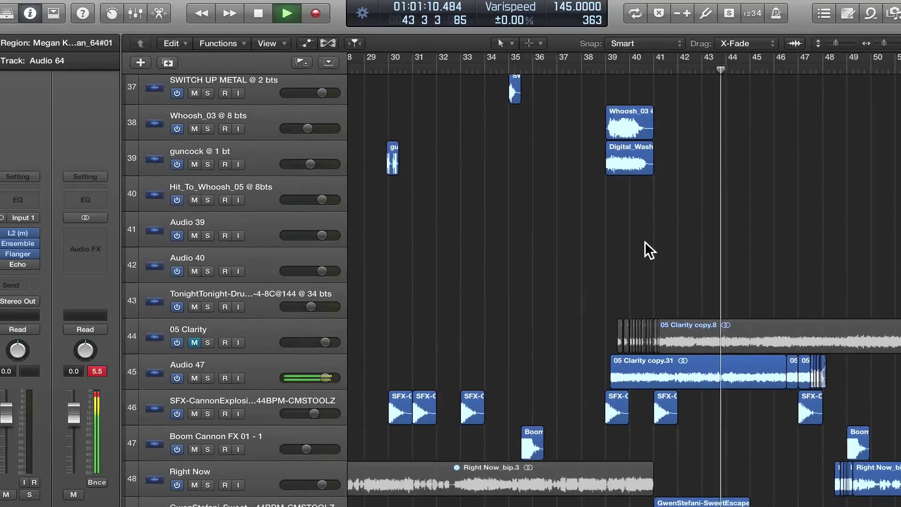
pyautogui.hscroll(4, 648, 246)
pyautogui.hscroll(-1, 645, 241)
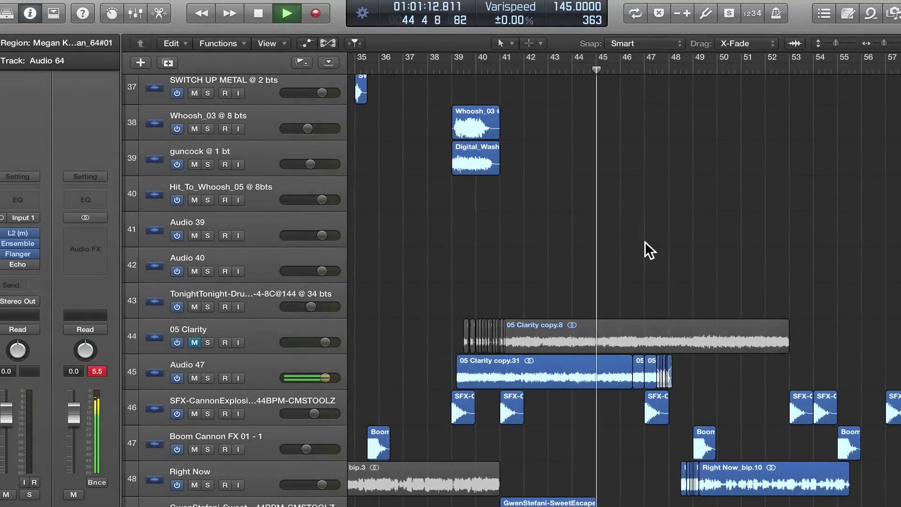
pyautogui.scroll(-2, 645, 241)
pyautogui.scroll(-5, 645, 241)
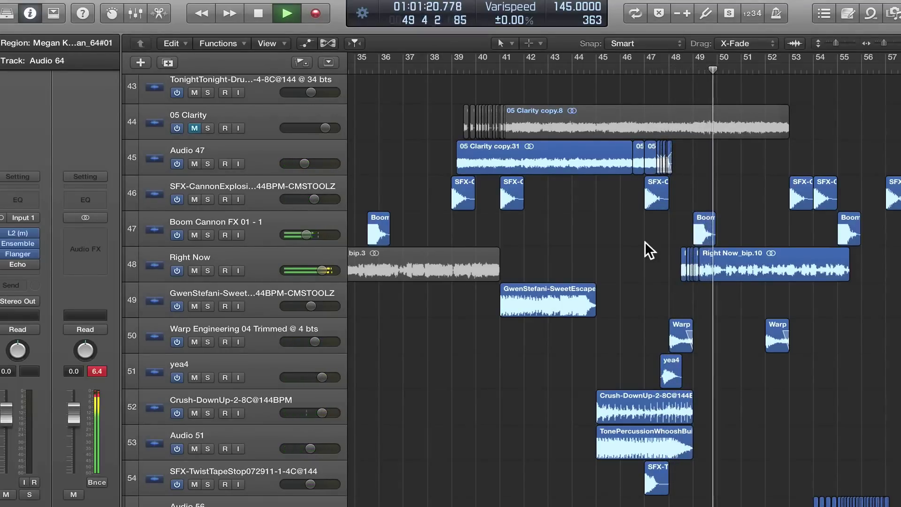
pyautogui.hscroll(5, 645, 241)
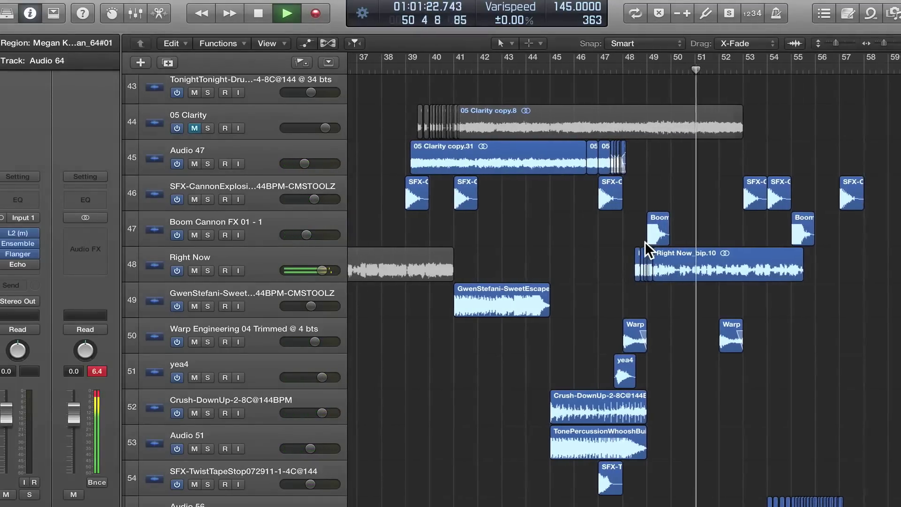
pyautogui.hscroll(3, 644, 241)
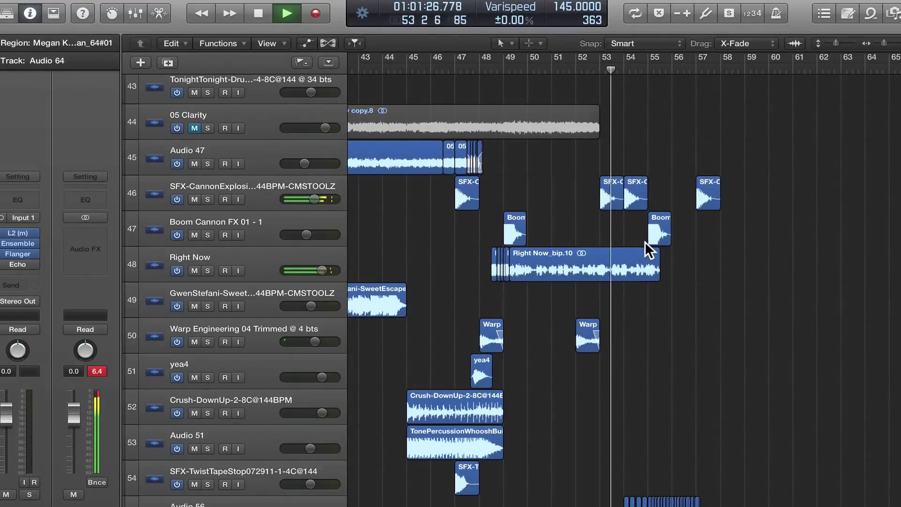
pyautogui.hscroll(3, 645, 241)
pyautogui.scroll(-5, 645, 241)
pyautogui.hscroll(3, 645, 241)
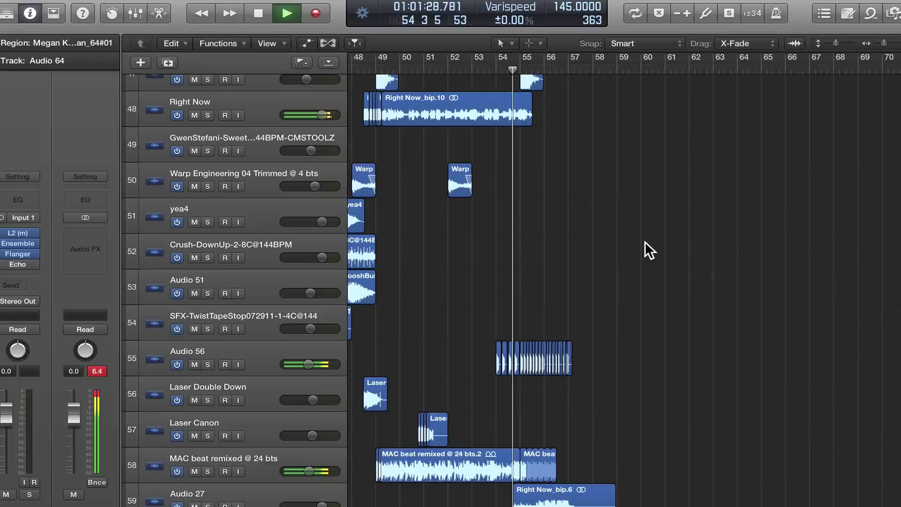
pyautogui.hscroll(-2, 645, 241)
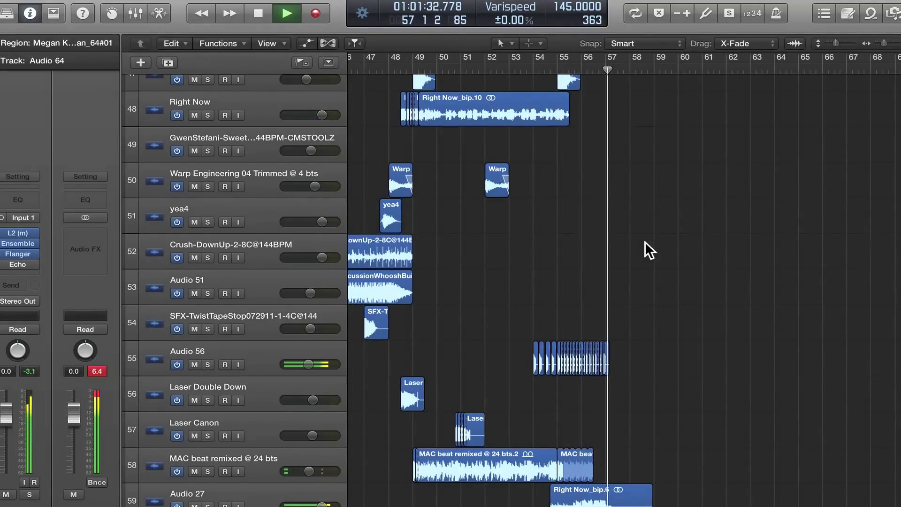
pyautogui.press('space')
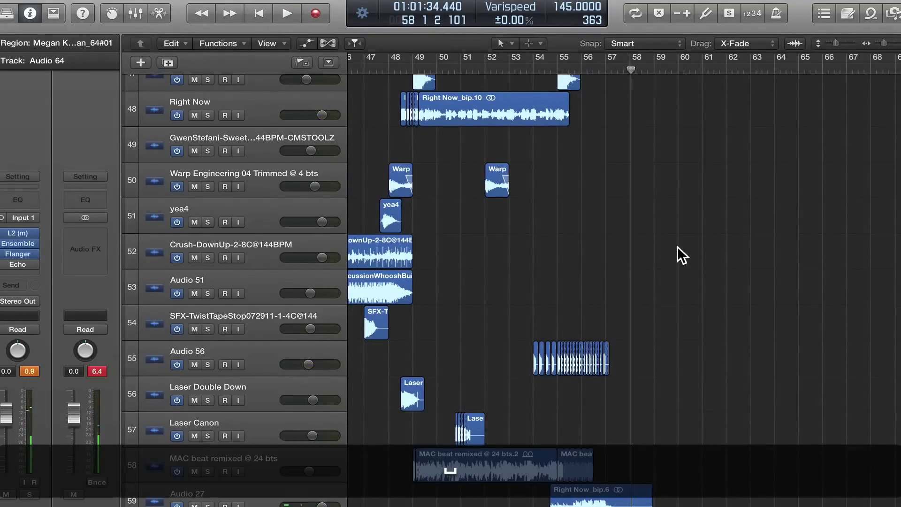
# Step: Zoom and scroll the Tracks area back to track 1 at bar 1, showing tracks 1–12
pyautogui.hscroll(-8, 677, 246)
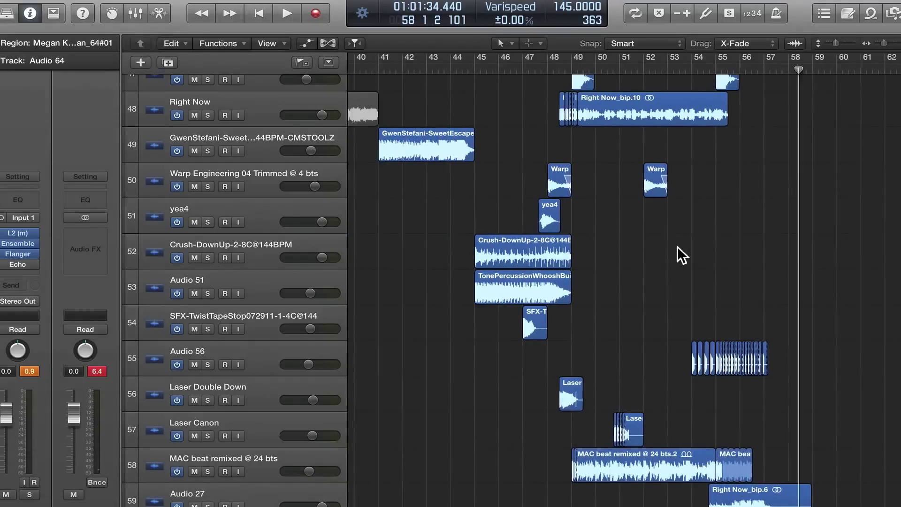
pyautogui.scroll(6, 677, 246)
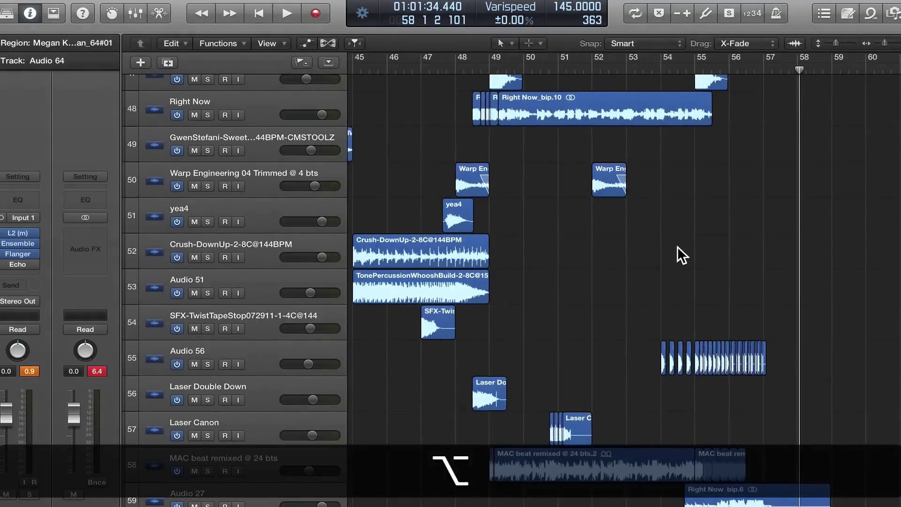
pyautogui.scroll(10, 677, 246)
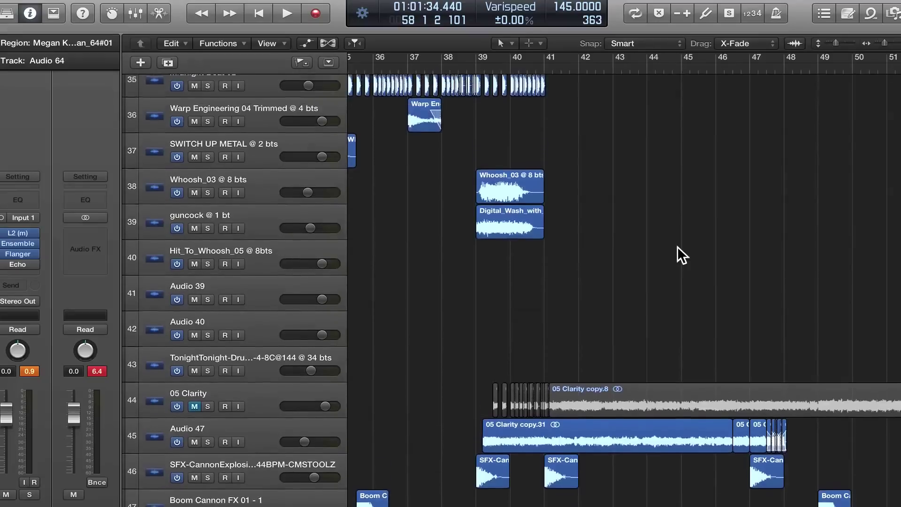
pyautogui.hscroll(-10, 677, 247)
pyautogui.hscroll(-2, 677, 247)
pyautogui.scroll(6, 677, 247)
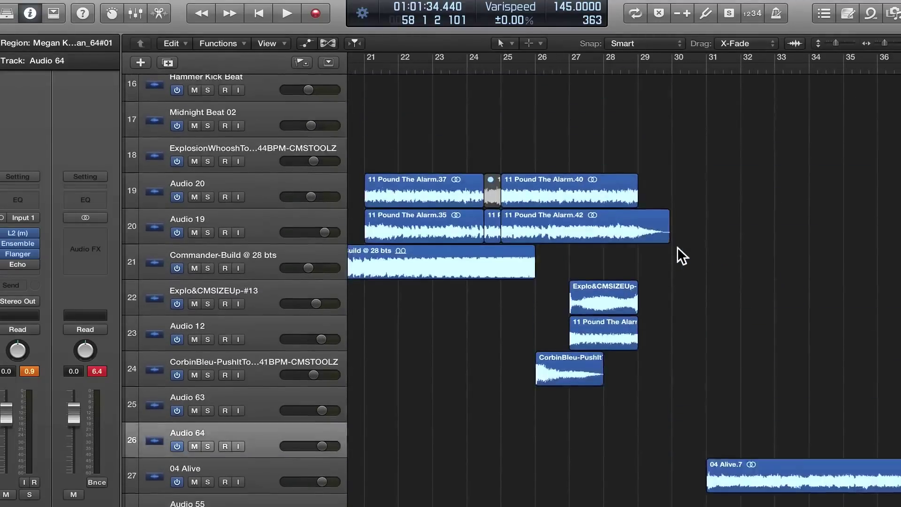
pyautogui.hscroll(-10, 677, 246)
pyautogui.hscroll(5, 677, 246)
pyautogui.hscroll(-6, 677, 247)
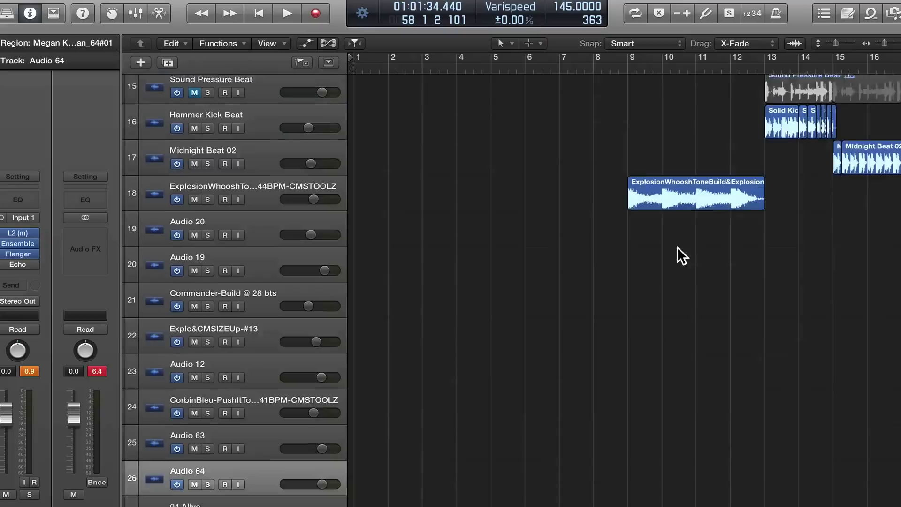
pyautogui.scroll(12, 677, 247)
pyautogui.scroll(1, 677, 247)
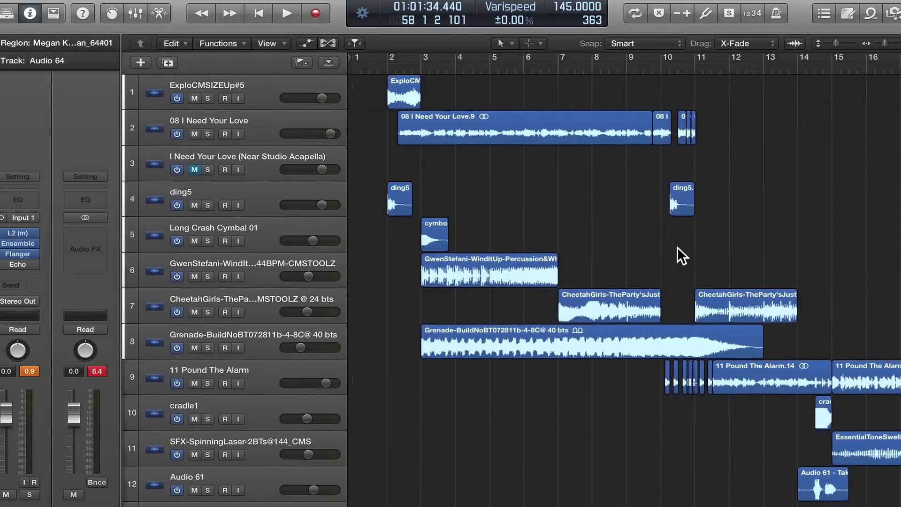
pyautogui.scroll(-4, 677, 247)
pyautogui.hscroll(5, 677, 247)
pyautogui.scroll(-5, 677, 247)
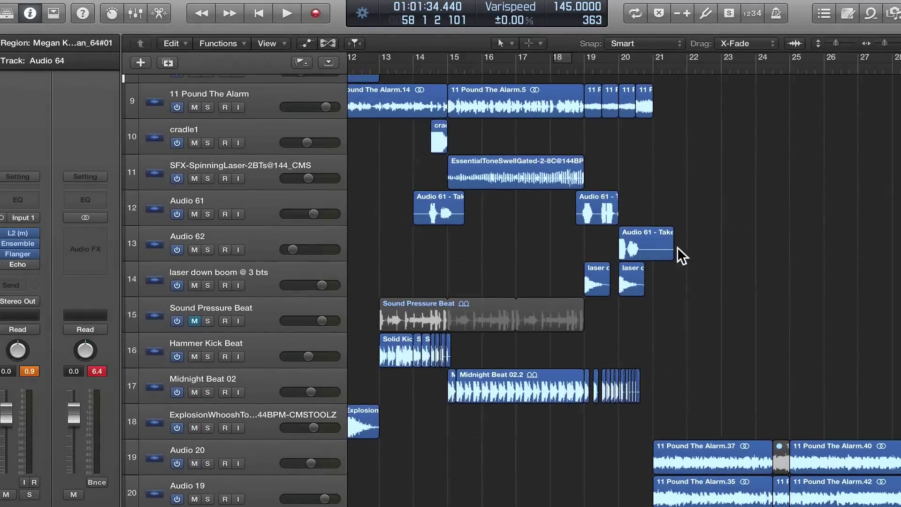
pyautogui.hscroll(-3, 678, 247)
pyautogui.scroll(3, 677, 247)
pyautogui.scroll(5, 677, 247)
pyautogui.hscroll(-3, 677, 247)
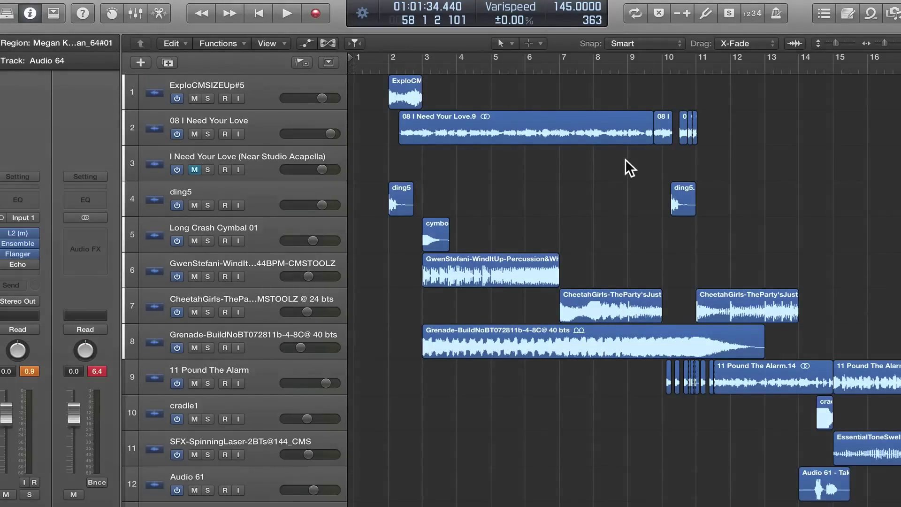
# Step: Solo track 2, 08 I Need Your Love, and play it from bar 2
pyautogui.click(275, 263)
pyautogui.click(731, 240)
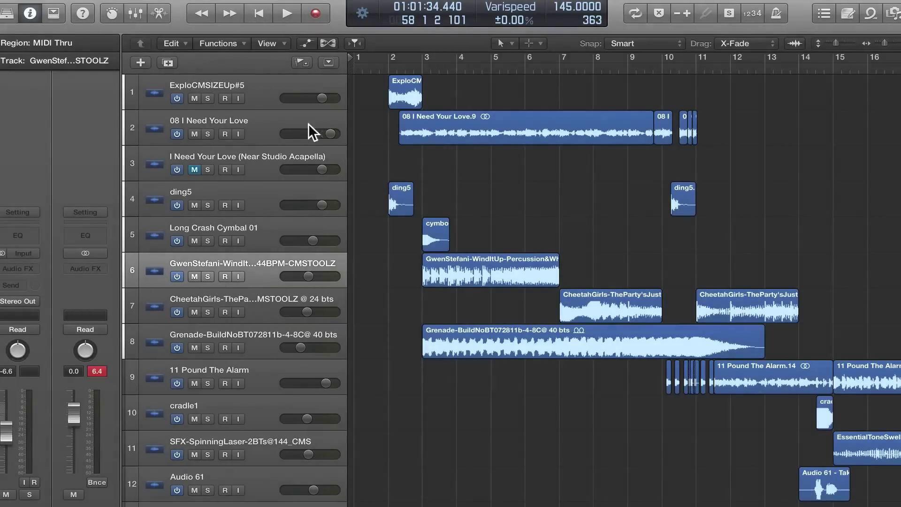
pyautogui.click(394, 68)
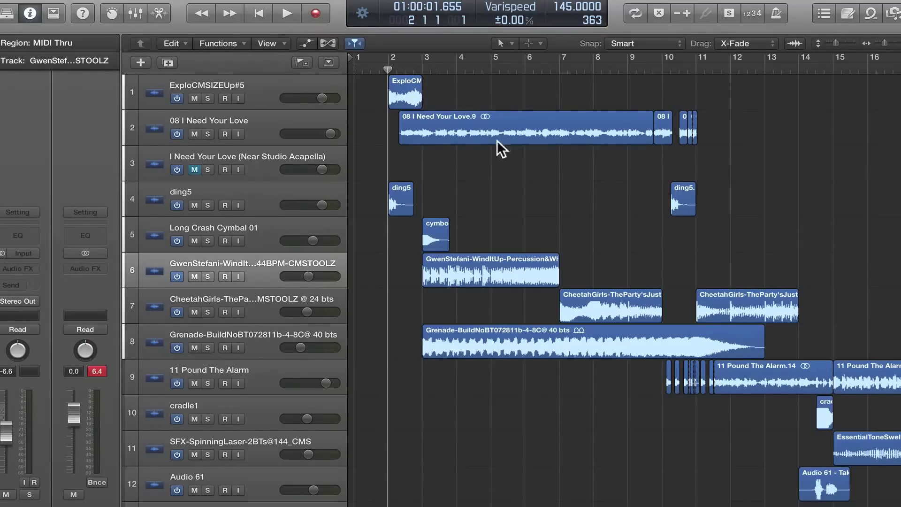
pyautogui.click(206, 134)
pyautogui.press('space')
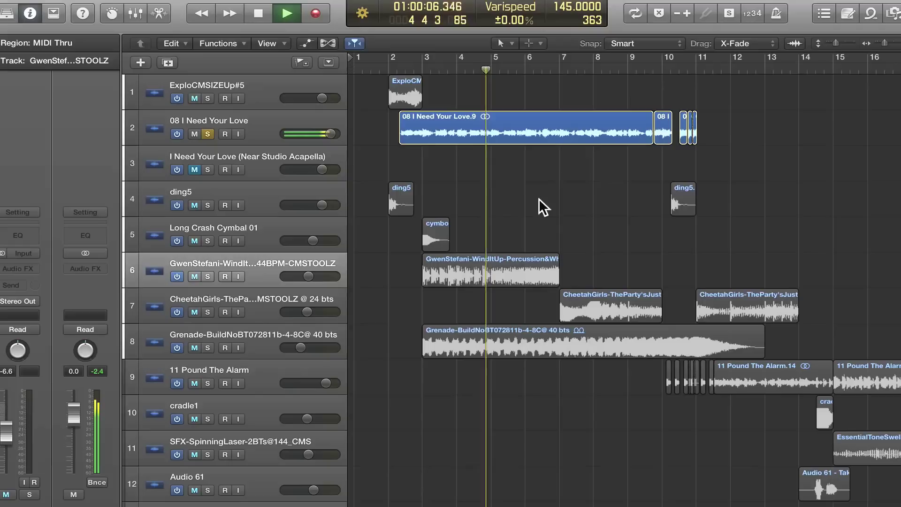
# Step: Stop, unsolo 08 I Need Your Love, and briefly play the full mix from bar 2
pyautogui.scroll(1, 538, 198)
pyautogui.scroll(-1, 539, 199)
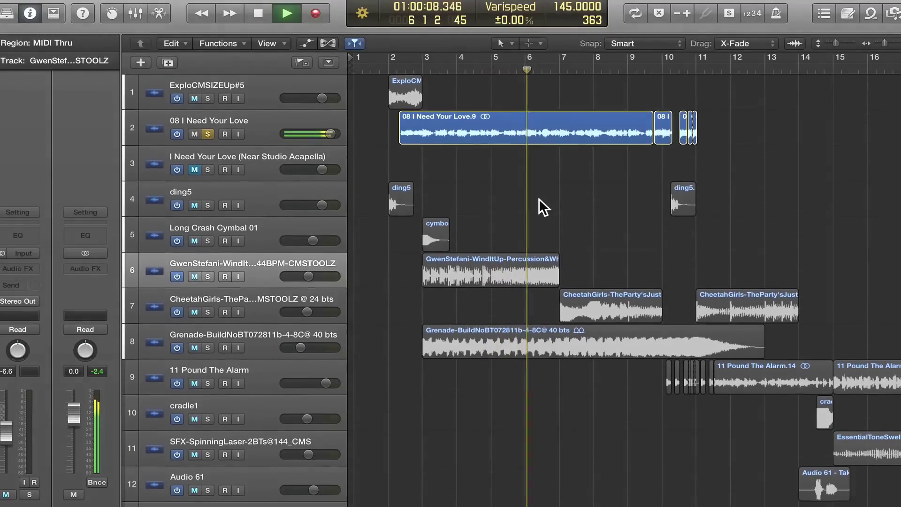
pyautogui.press('space')
pyautogui.click(208, 133)
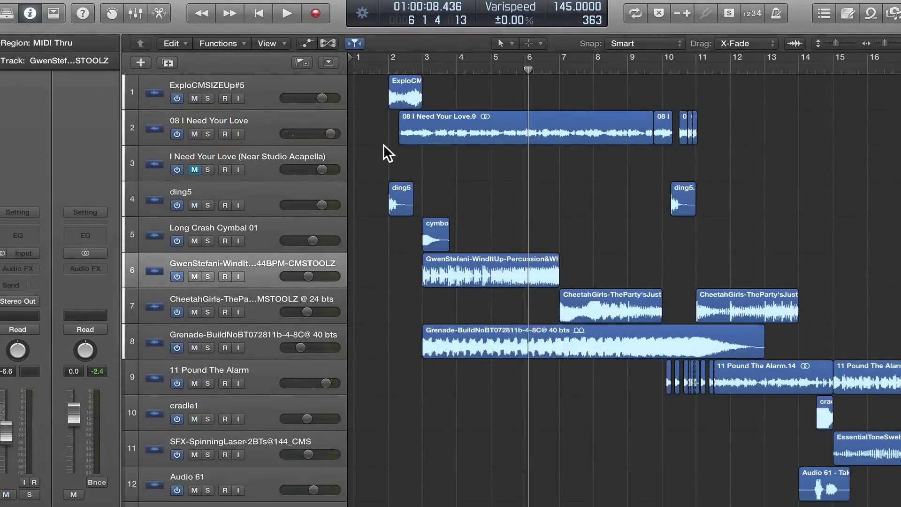
pyautogui.click(380, 72)
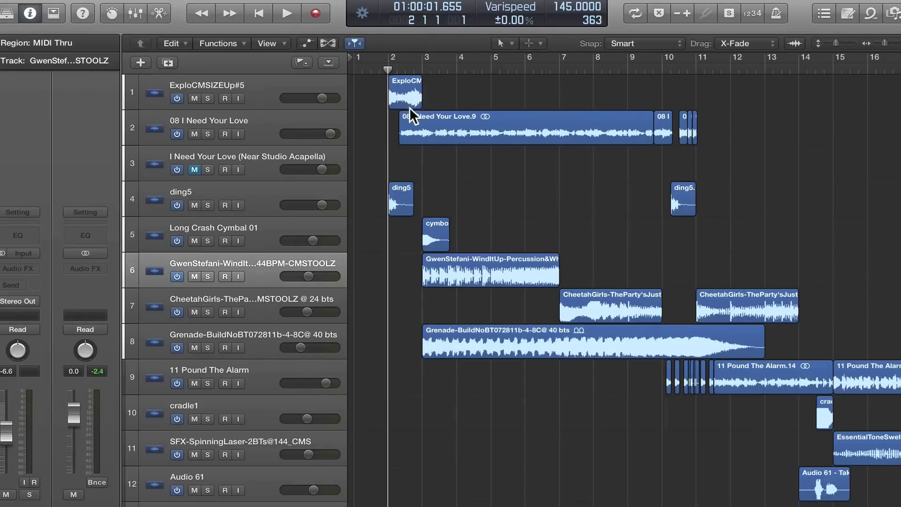
pyautogui.press('space')
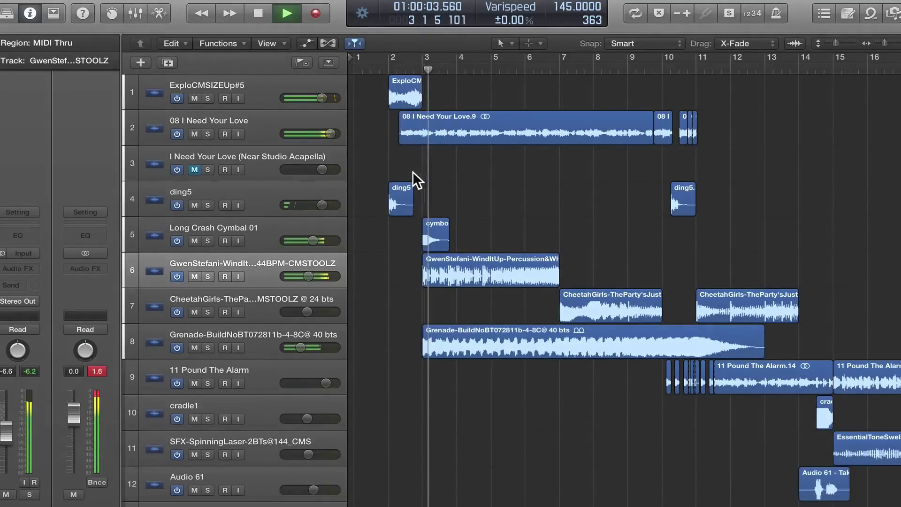
pyautogui.press('space')
# Step: Solo the GwenStefani track 6, play it from bar 3, then stop and unsolo it
pyautogui.click(434, 241)
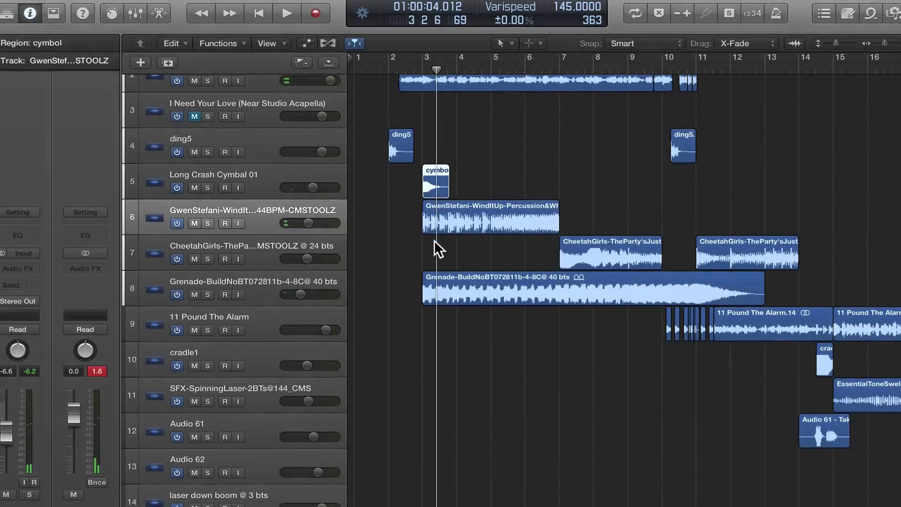
pyautogui.scroll(-2, 434, 240)
pyautogui.click(266, 184)
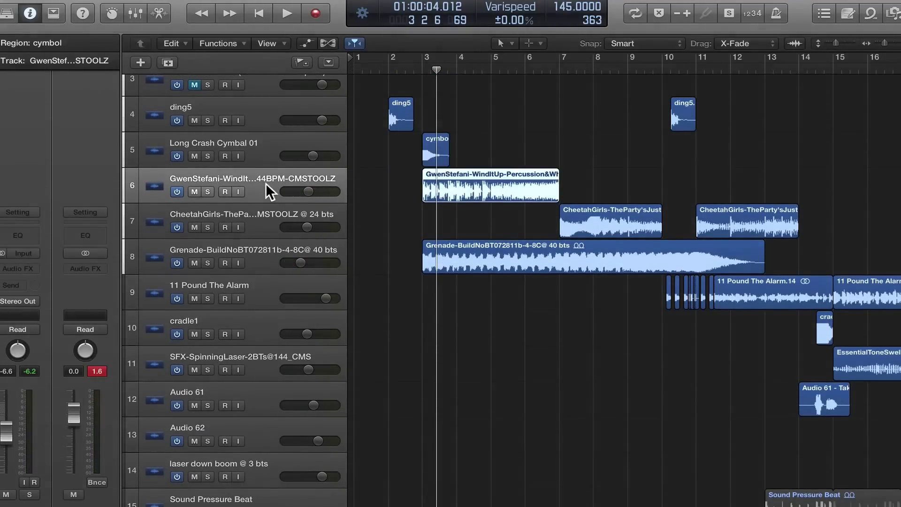
pyautogui.click(207, 192)
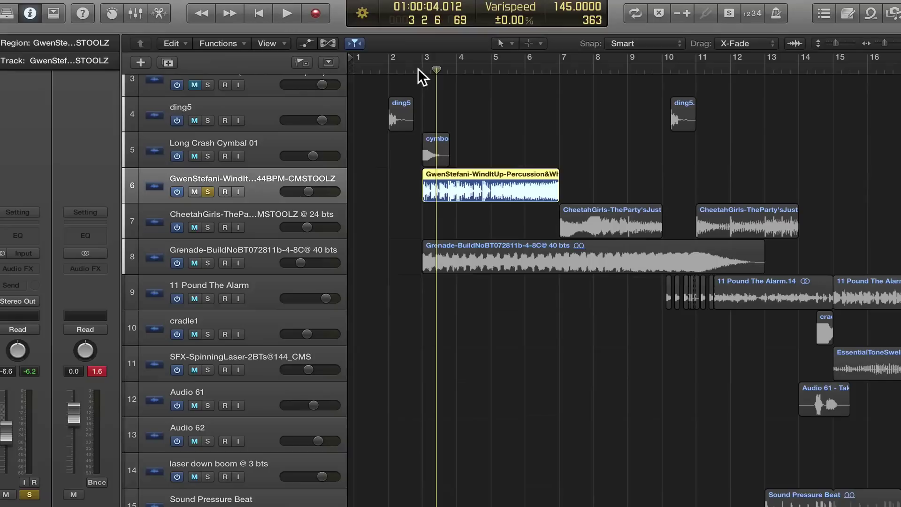
pyautogui.click(417, 68)
pyautogui.press('space')
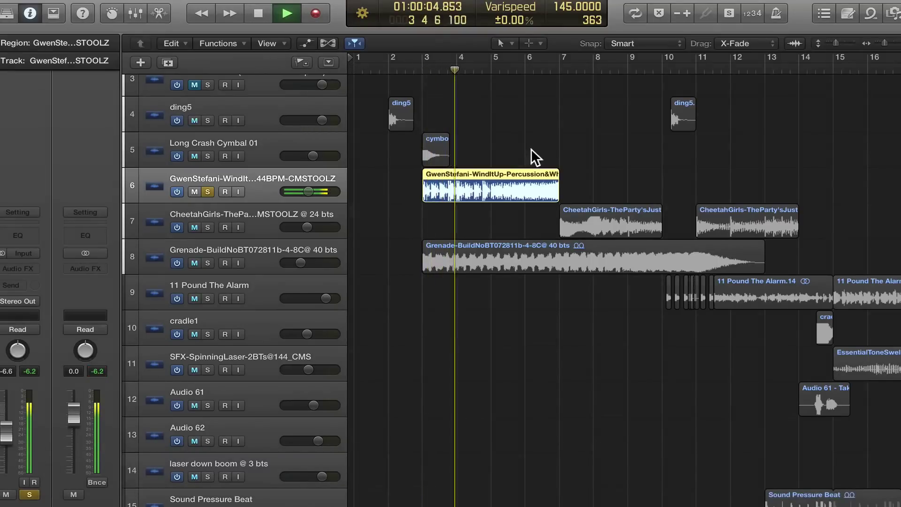
pyautogui.hscroll(1, 532, 153)
pyautogui.hscroll(2, 532, 153)
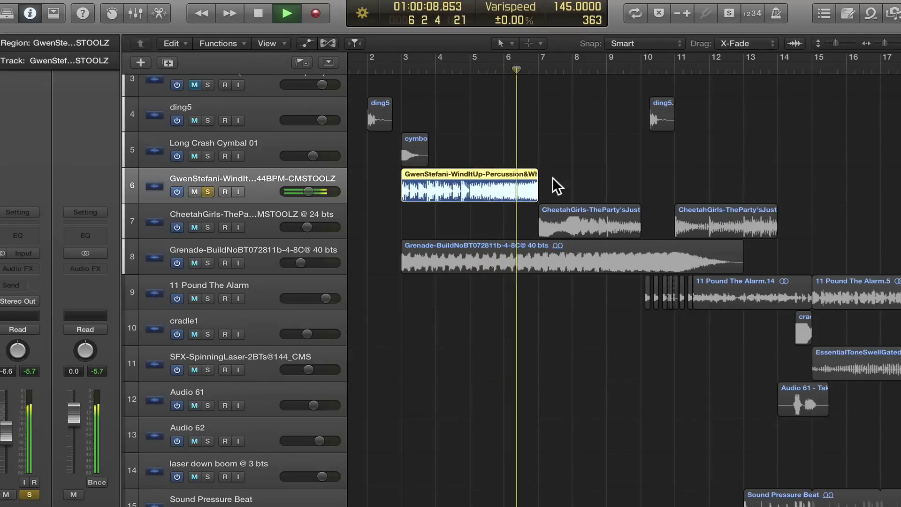
pyautogui.press('space')
pyautogui.click(208, 193)
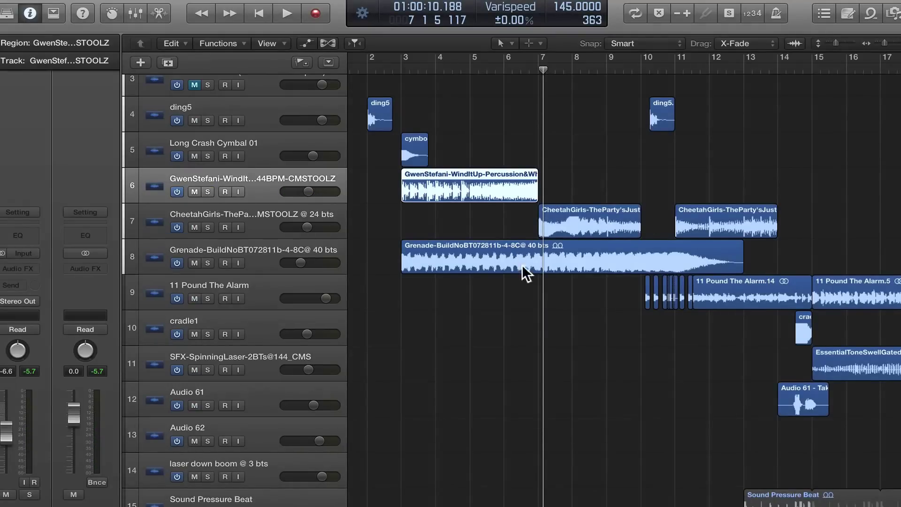
pyautogui.hscroll(1, 531, 305)
# Step: Play from bar 7, briefly soloing track 8 Grenade-BuildNoBT, and stop at bar 9
pyautogui.hscroll(-2, 585, 305)
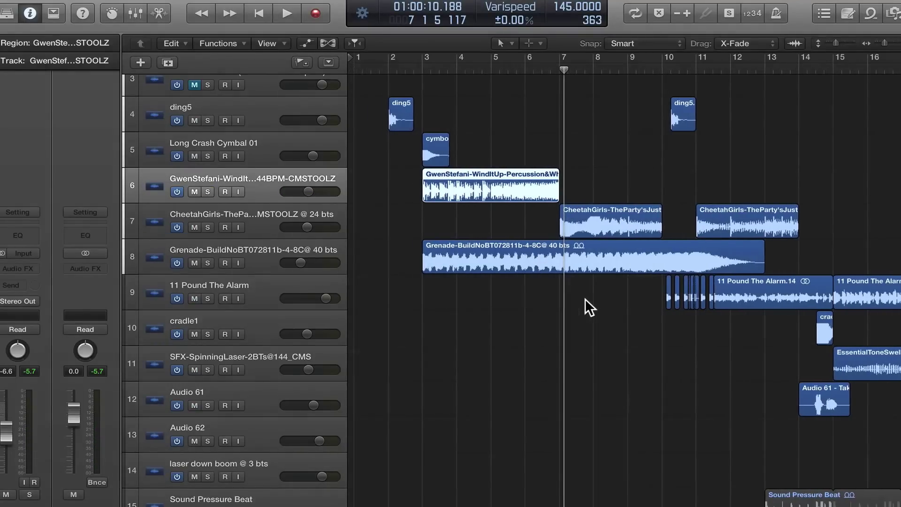
pyautogui.click(461, 265)
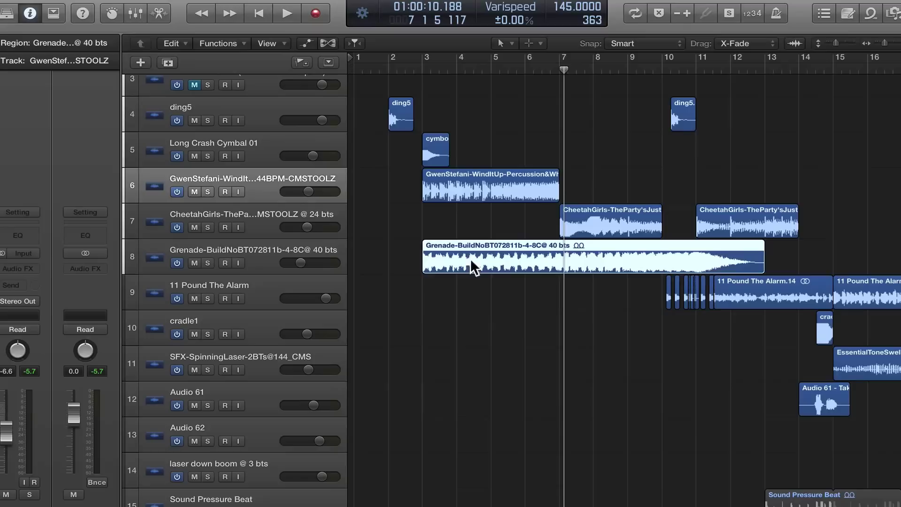
pyautogui.press('space')
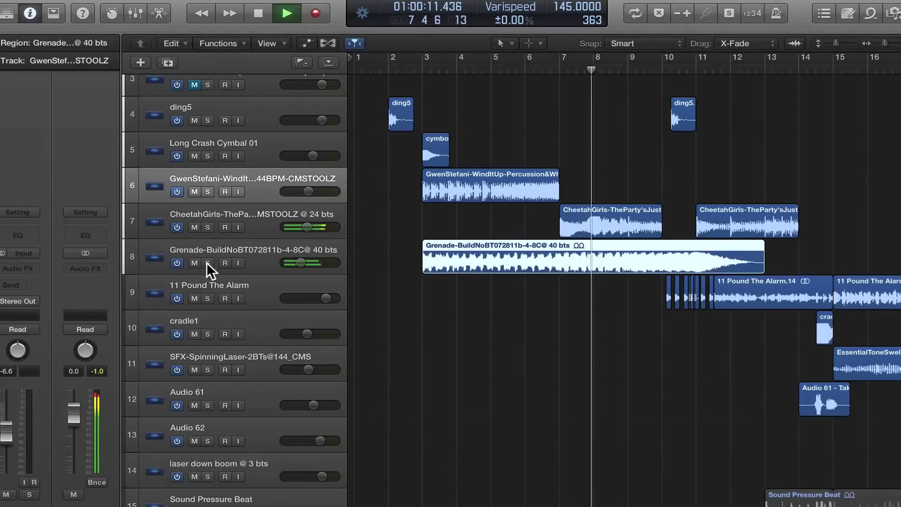
pyautogui.click(208, 263)
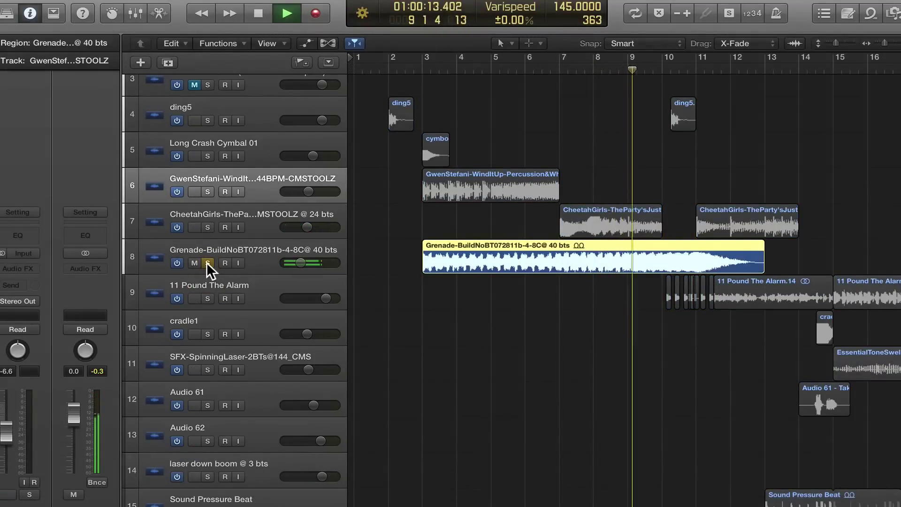
pyautogui.click(208, 263)
pyautogui.press('space')
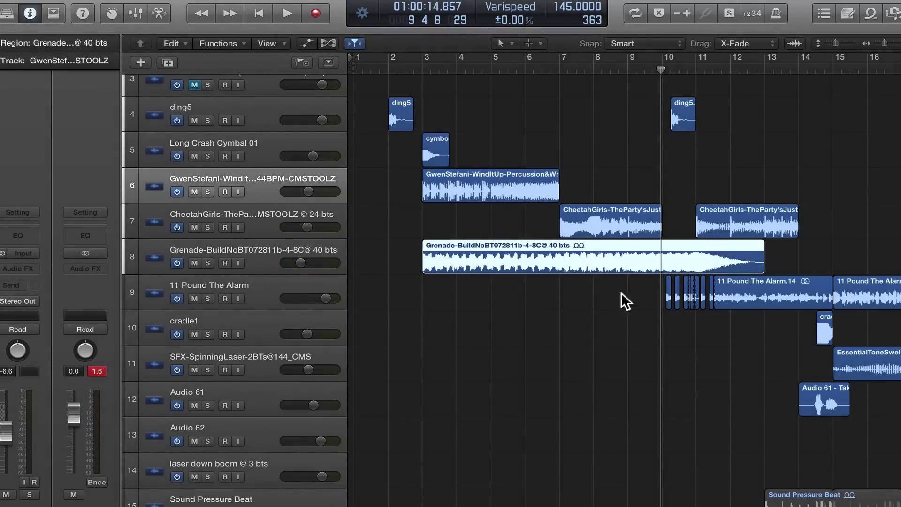
# Step: Move the 11 Pound The Alarm track up to position 3, below 08 I Need Your Love
pyautogui.hscroll(5, 636, 320)
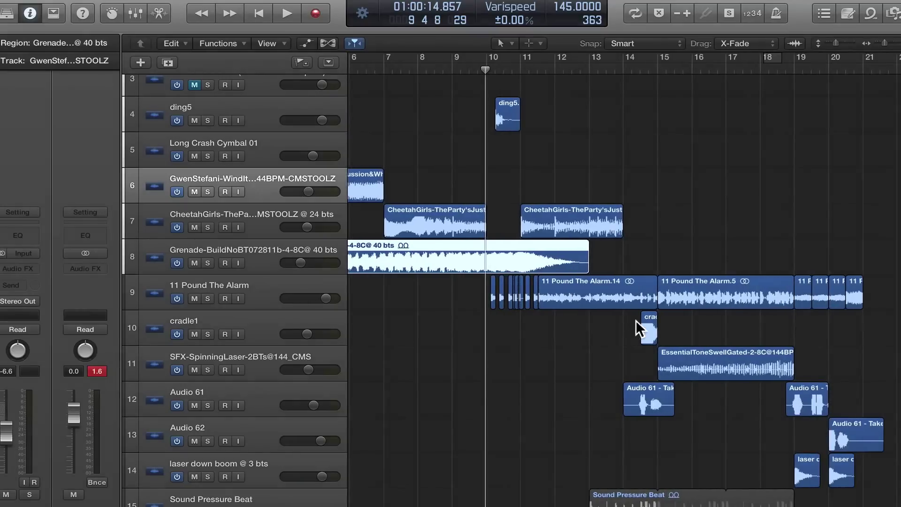
pyautogui.hscroll(-2, 635, 320)
pyautogui.scroll(1, 635, 320)
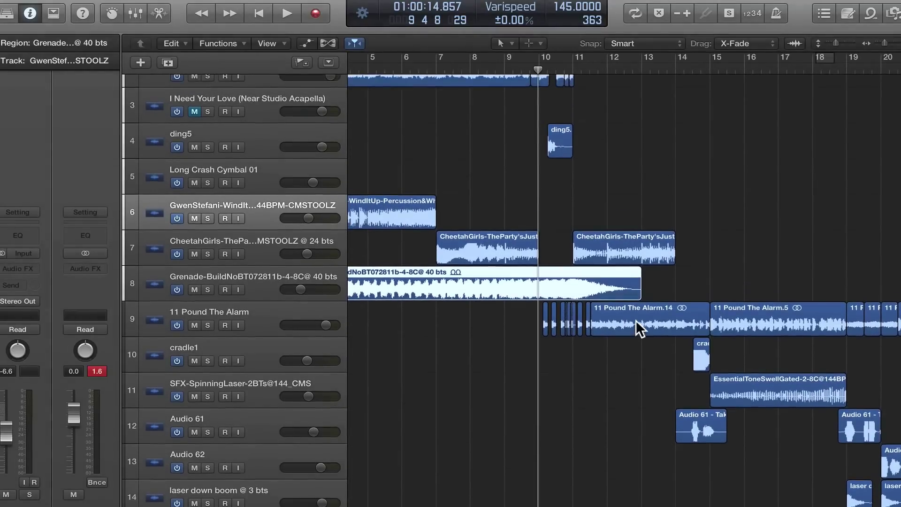
pyautogui.click(264, 317)
pyautogui.moveTo(270, 320); pyautogui.dragTo(270, 97)
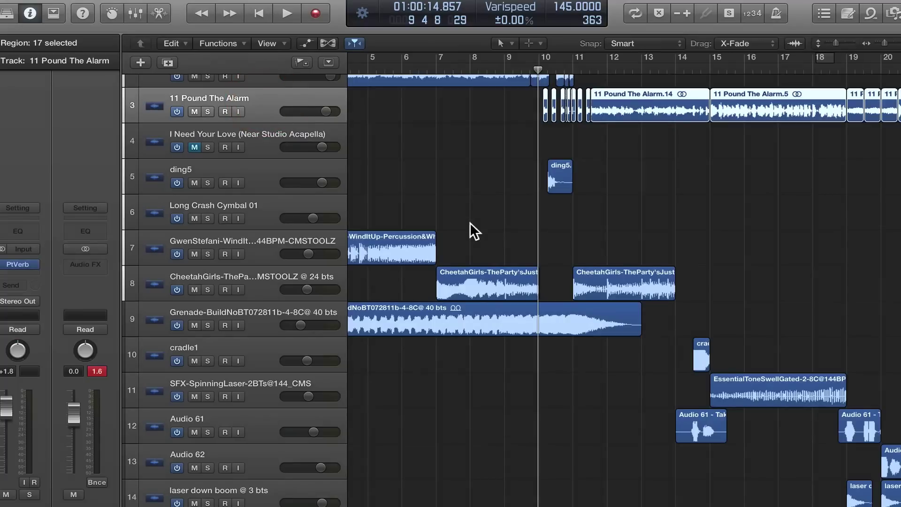
# Step: Audition 08 I Need Your Love soloed from just before bar 10, then unsolo it
pyautogui.scroll(2, 465, 227)
pyautogui.scroll(3, 465, 227)
pyautogui.scroll(2, 469, 227)
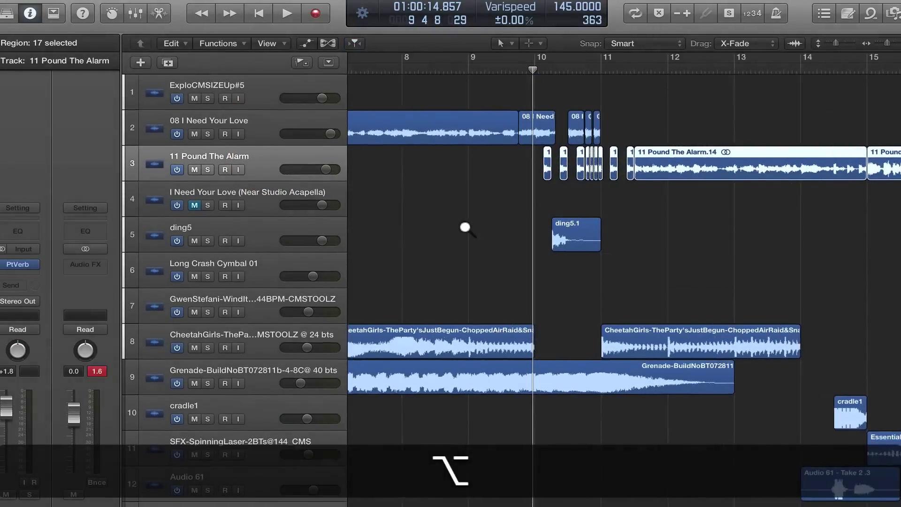
pyautogui.scroll(2, 465, 228)
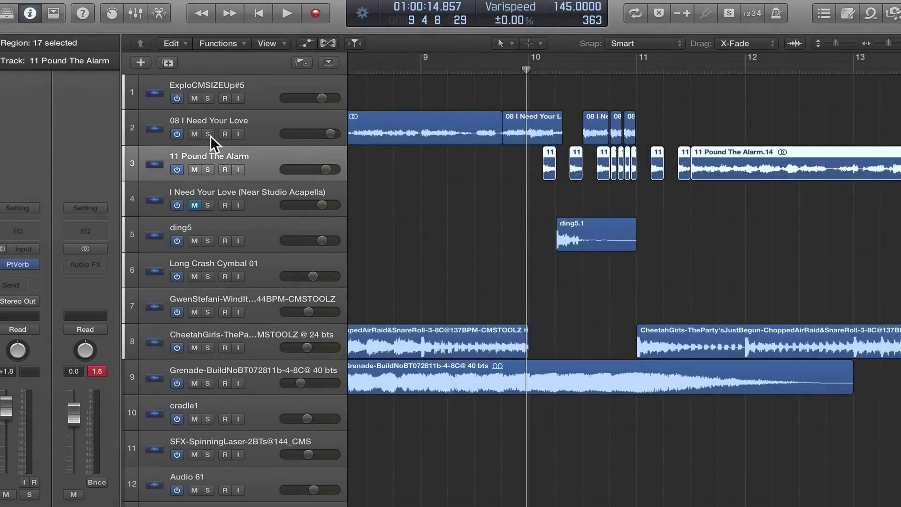
pyautogui.click(208, 134)
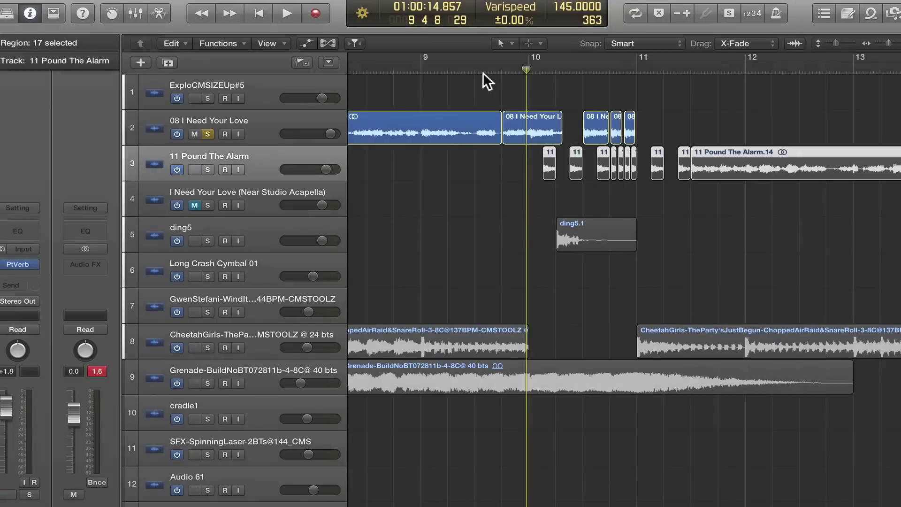
pyautogui.click(496, 69)
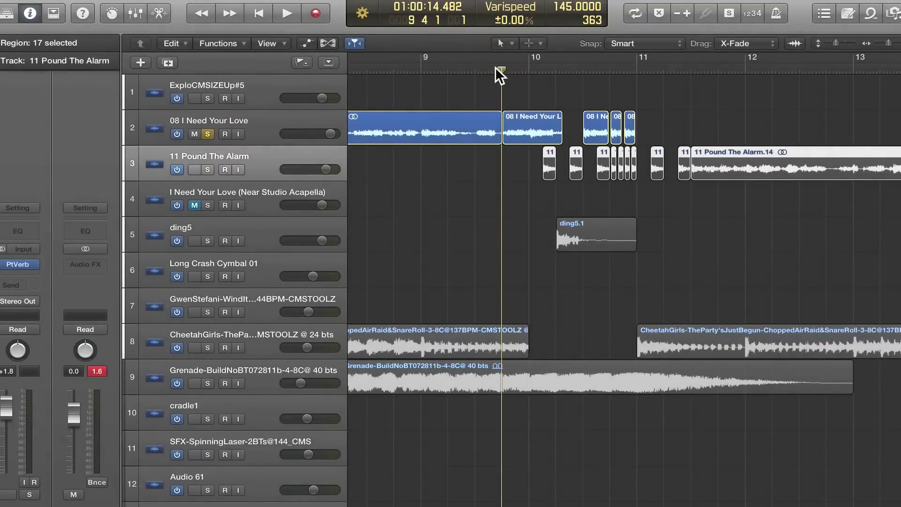
pyautogui.press('space')
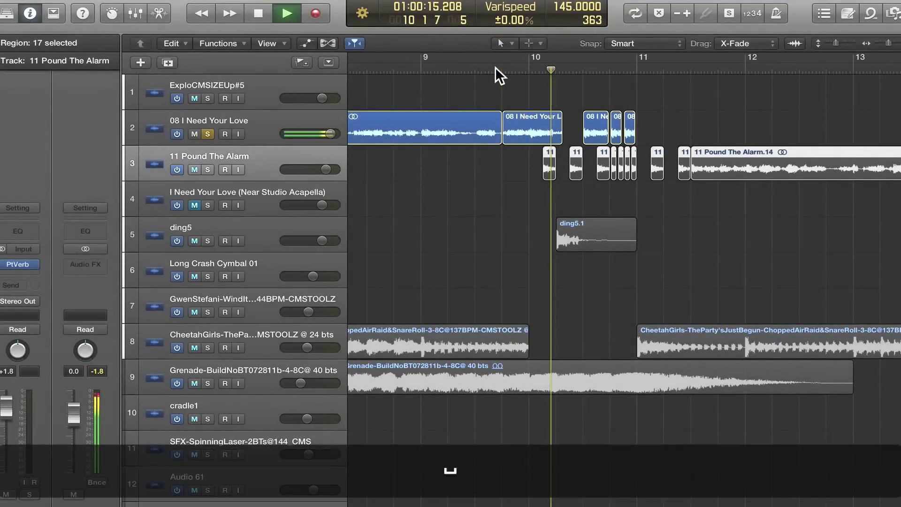
pyautogui.press('space')
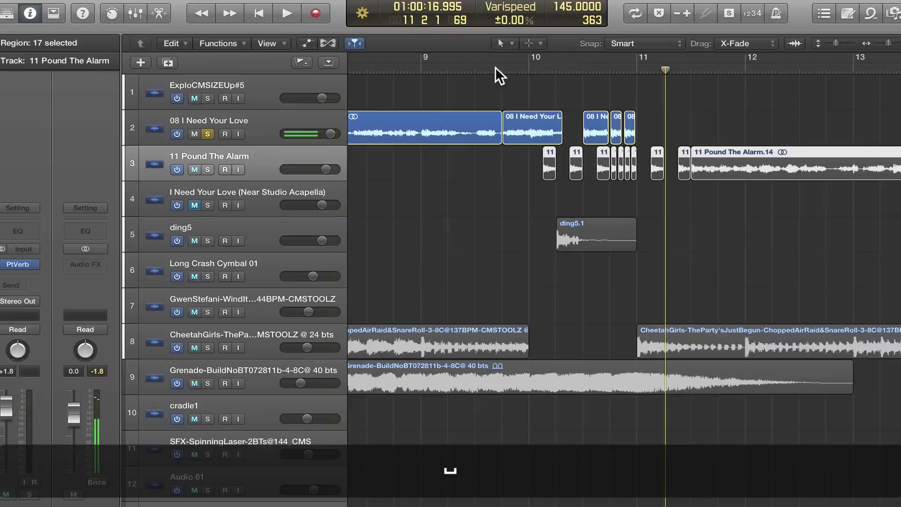
pyautogui.click(208, 134)
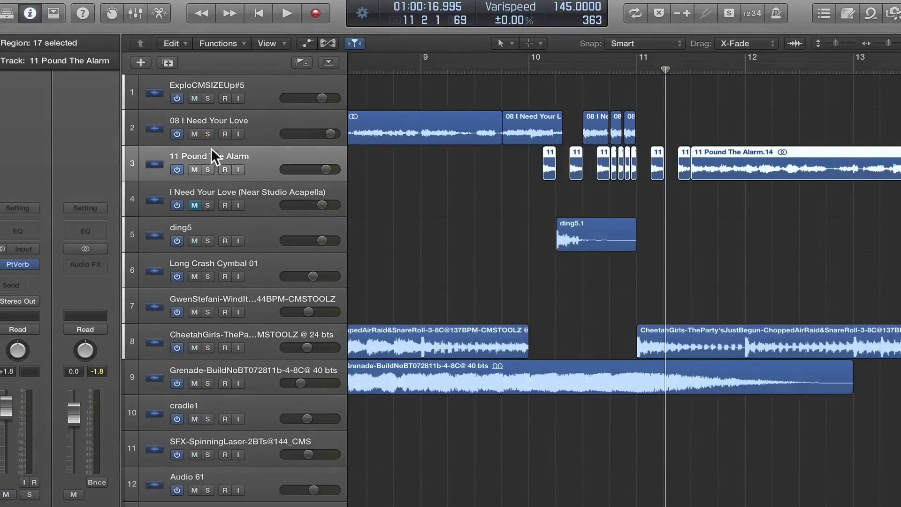
# Step: Audition 11 Pound The Alarm soloed from bar 10, unsolo it, and play the full mix from about bar 9.5
pyautogui.click(208, 169)
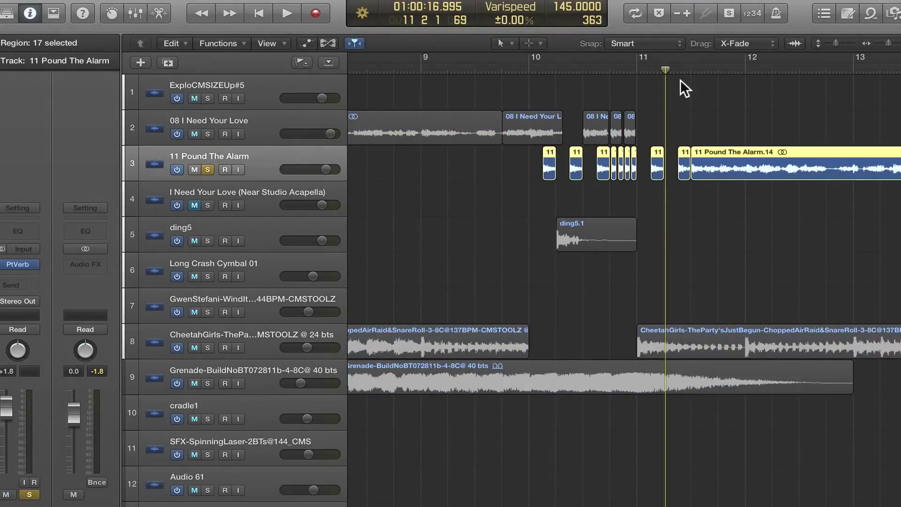
pyautogui.click(525, 66)
pyautogui.press('space')
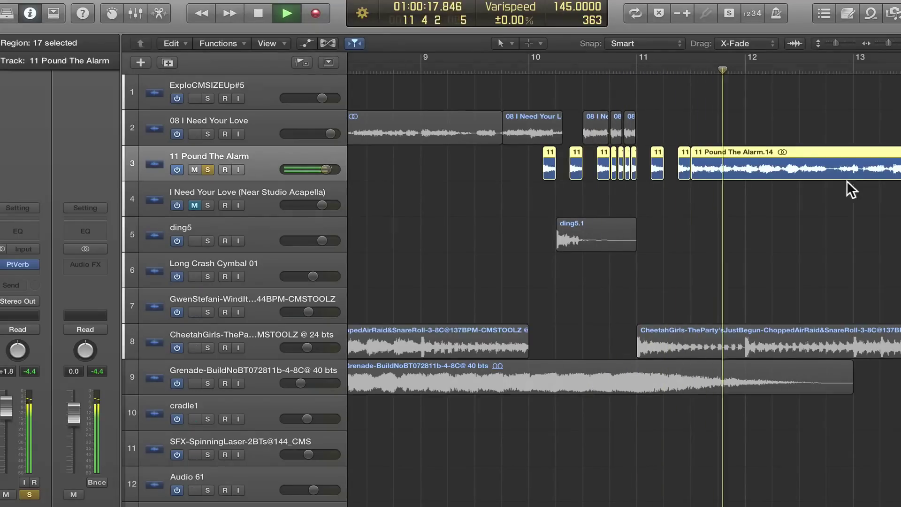
pyautogui.press('space')
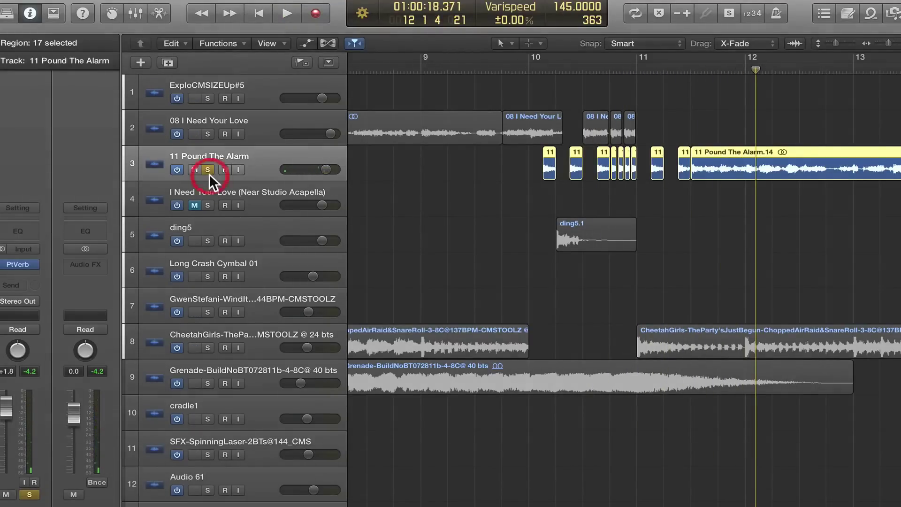
pyautogui.click(208, 169)
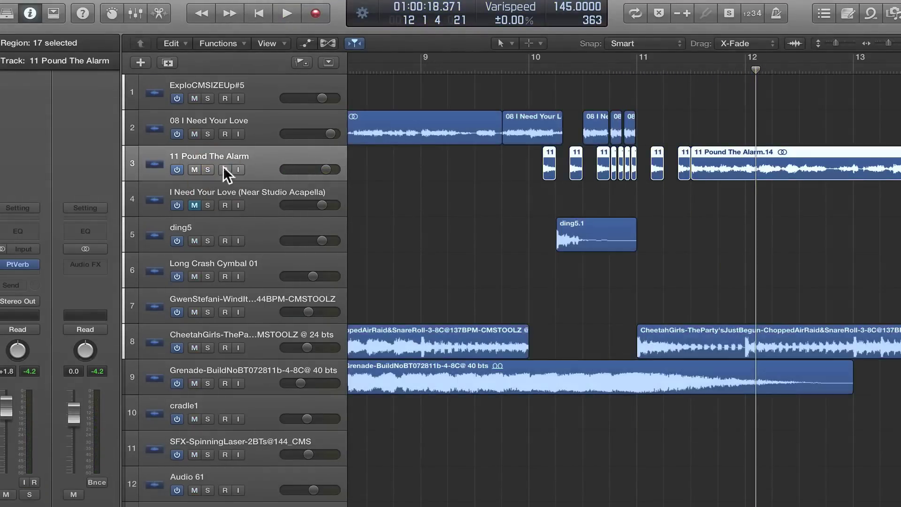
pyautogui.click(469, 68)
pyautogui.press('space')
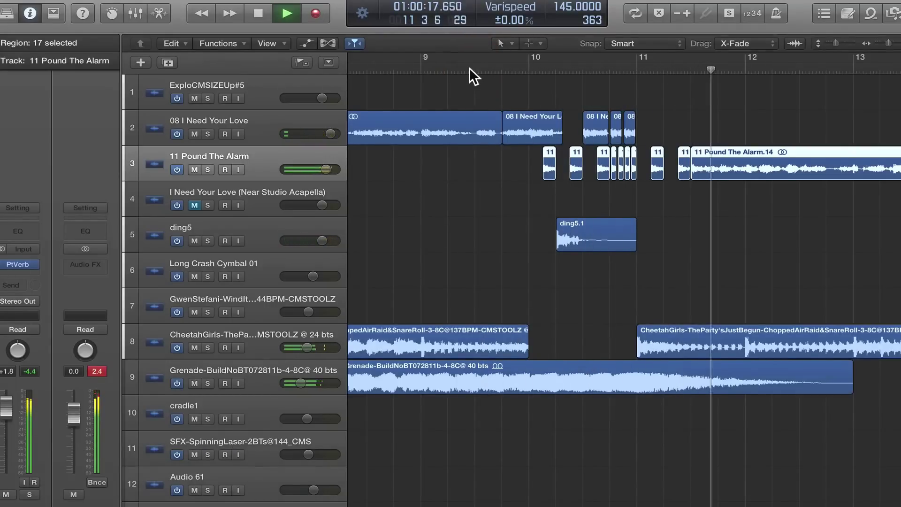
# Step: Stop playback at bar 15 and view the Sound Pressure Beat and Hammer Kick Beat tracks around bars 12–21
pyautogui.scroll(-5, 553, 137)
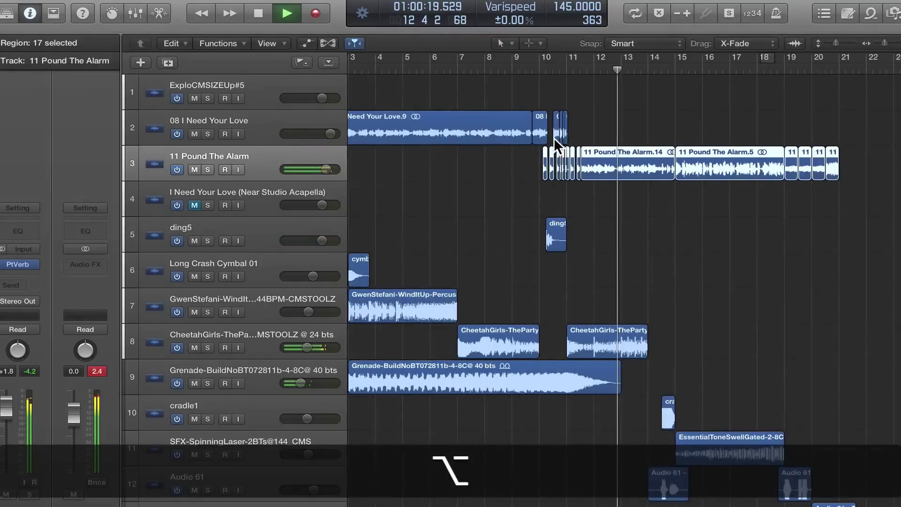
pyautogui.scroll(-4, 554, 137)
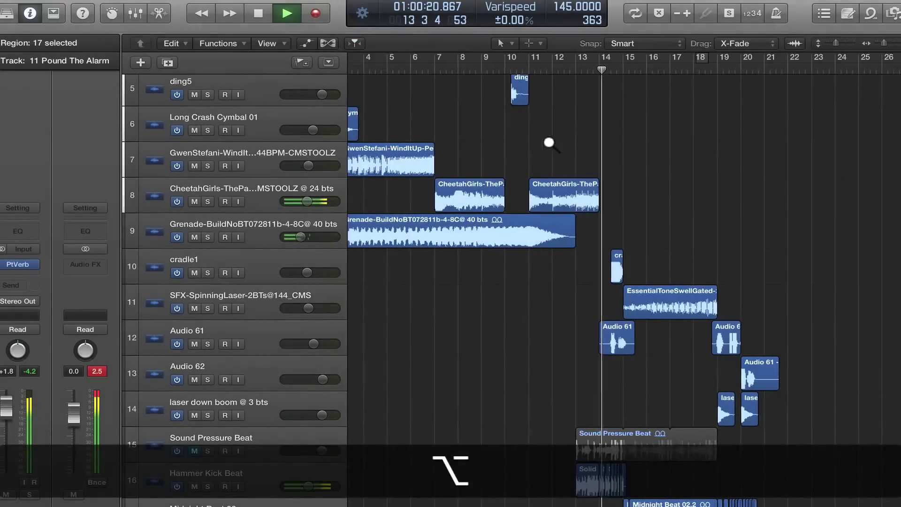
pyautogui.scroll(-6, 582, 176)
pyautogui.press('space')
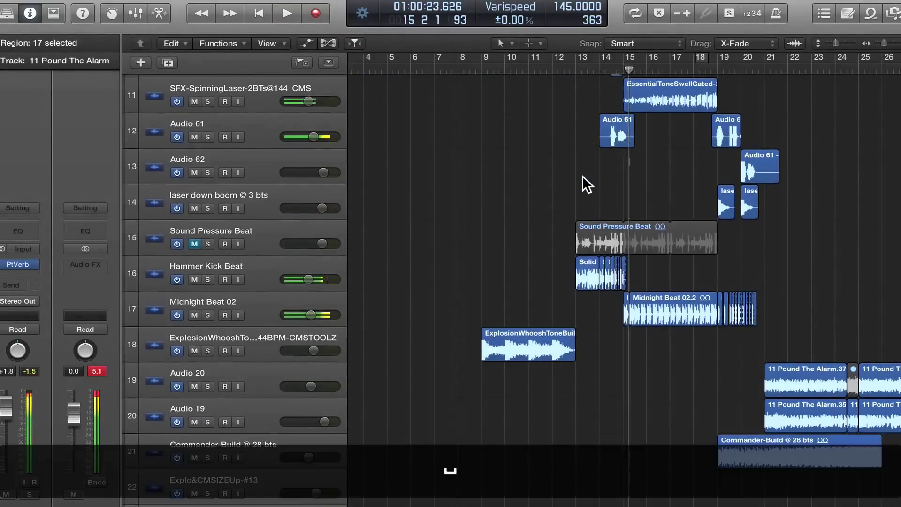
pyautogui.scroll(-2, 509, 176)
pyautogui.scroll(3, 510, 176)
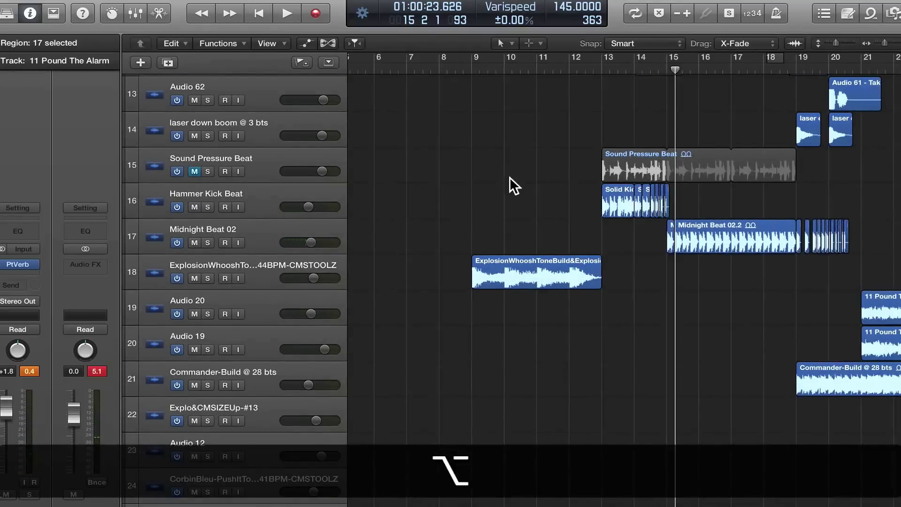
pyautogui.scroll(4, 509, 177)
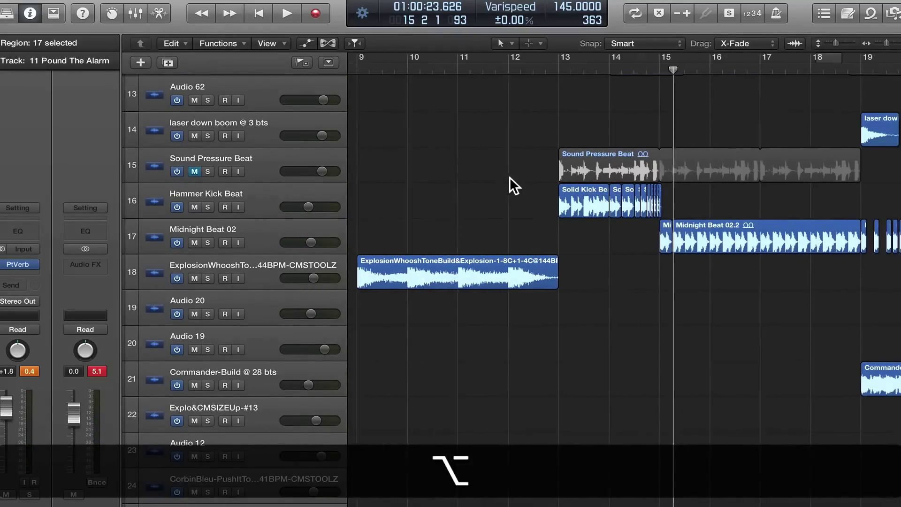
pyautogui.hscroll(2, 509, 176)
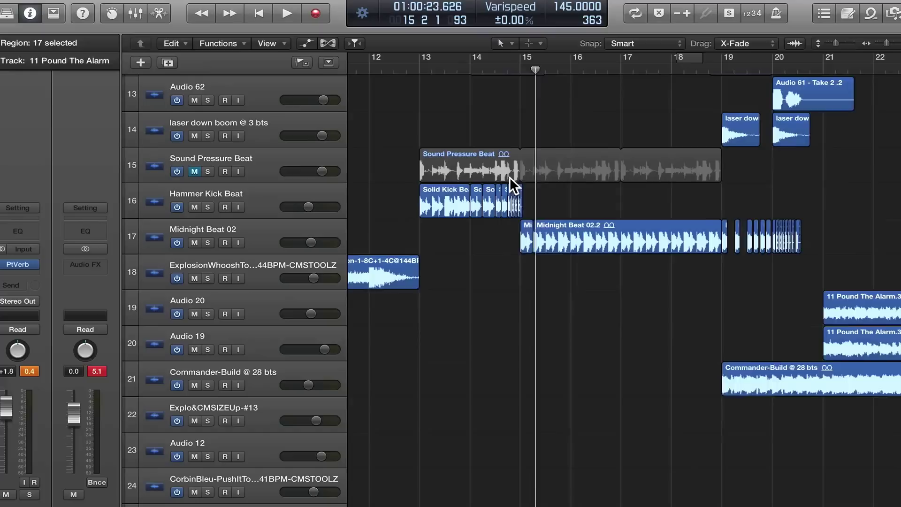
pyautogui.hscroll(-1, 510, 177)
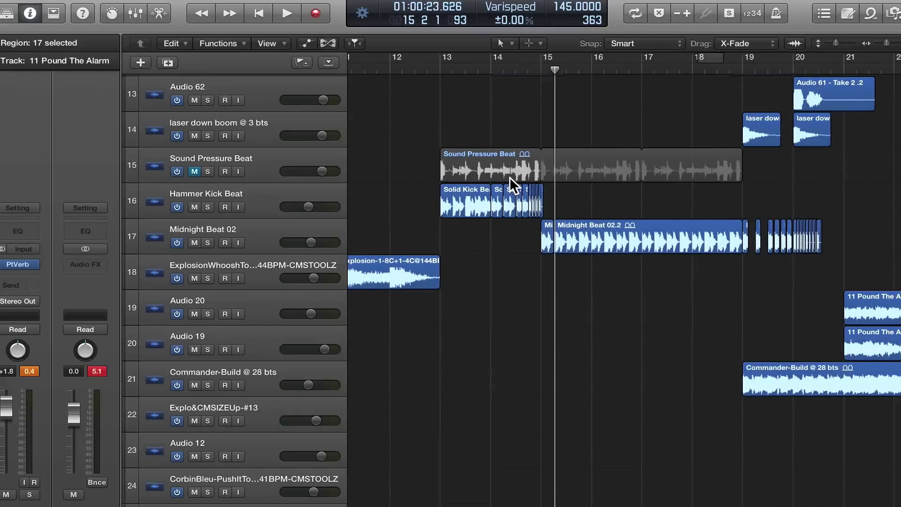
# Step: Unmute Sound Pressure Beat, audition it soloed from bar 13, then unsolo it
pyautogui.click(194, 172)
pyautogui.click(209, 171)
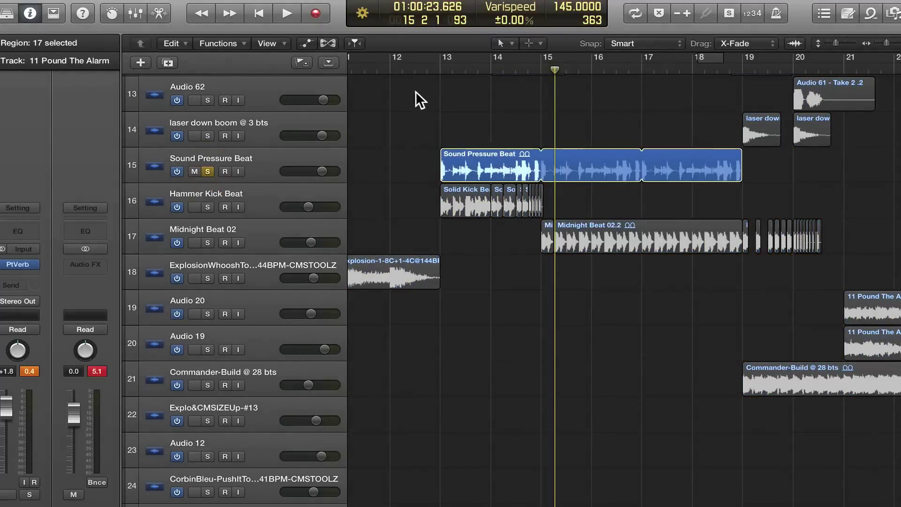
pyautogui.click(435, 67)
pyautogui.press('space')
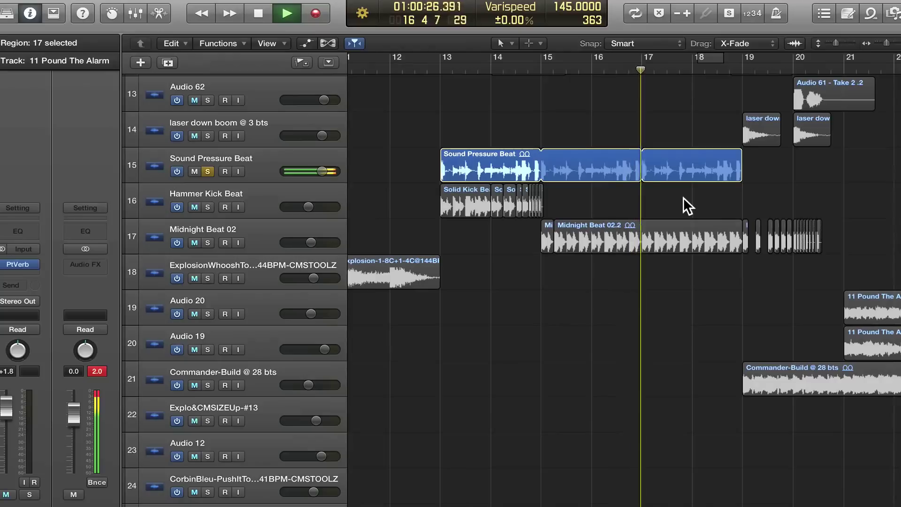
pyautogui.press('space')
pyautogui.click(208, 171)
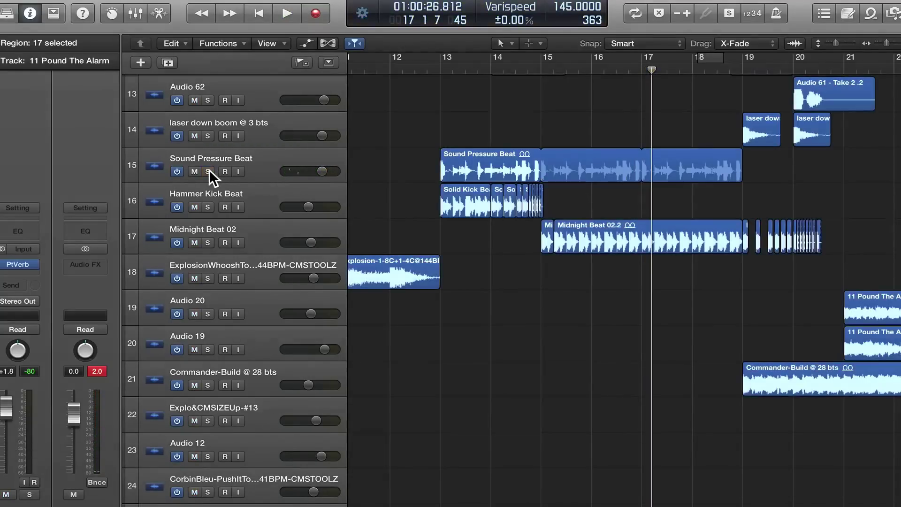
# Step: Audition Hammer Kick Beat soloed from bar 13, again from about 13.3 to bar 15, then unsolo it
pyautogui.click(208, 206)
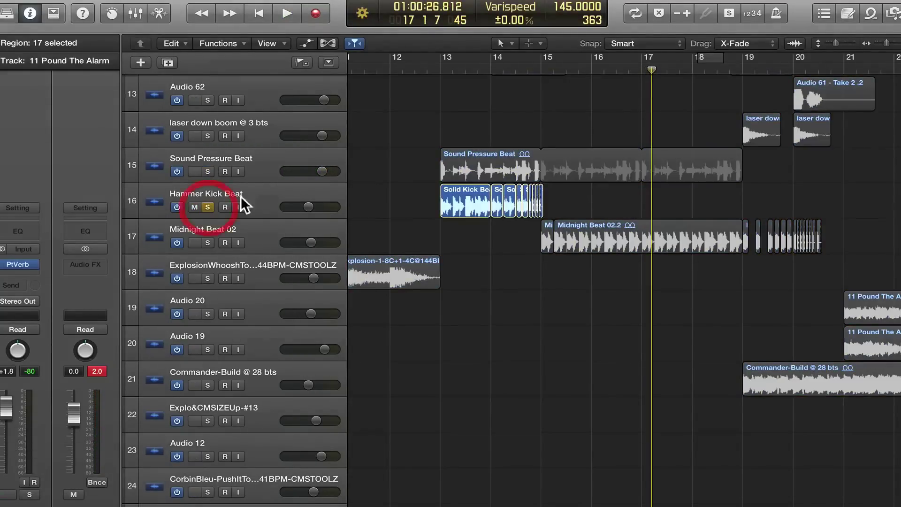
pyautogui.doubleClick(436, 68)
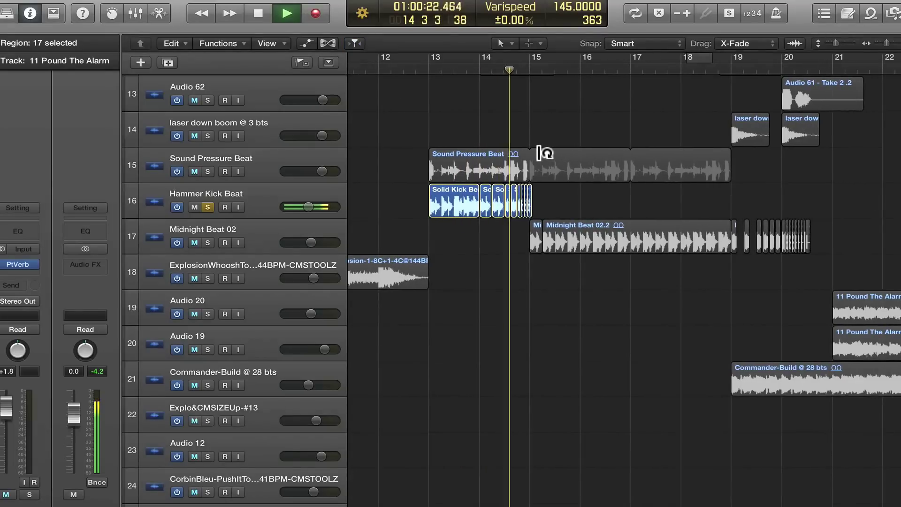
pyautogui.press('space')
pyautogui.scroll(4, 629, 220)
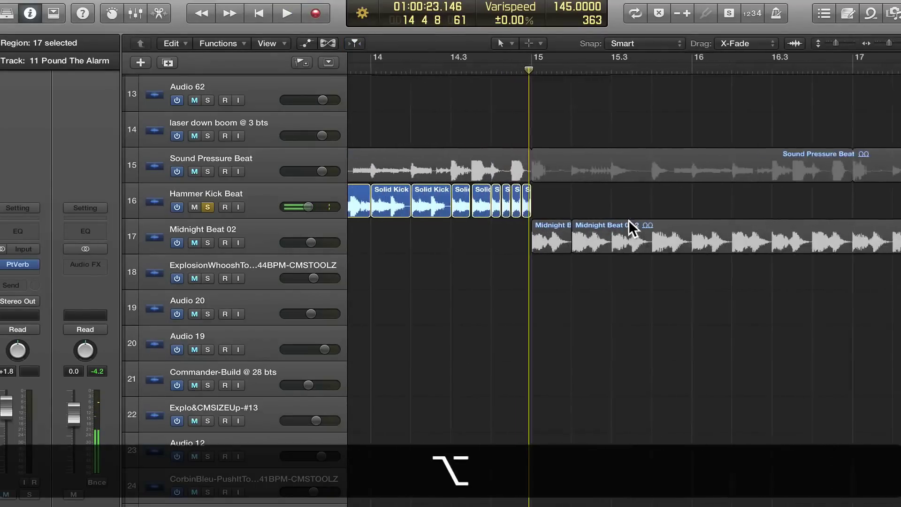
pyautogui.hscroll(-3, 629, 220)
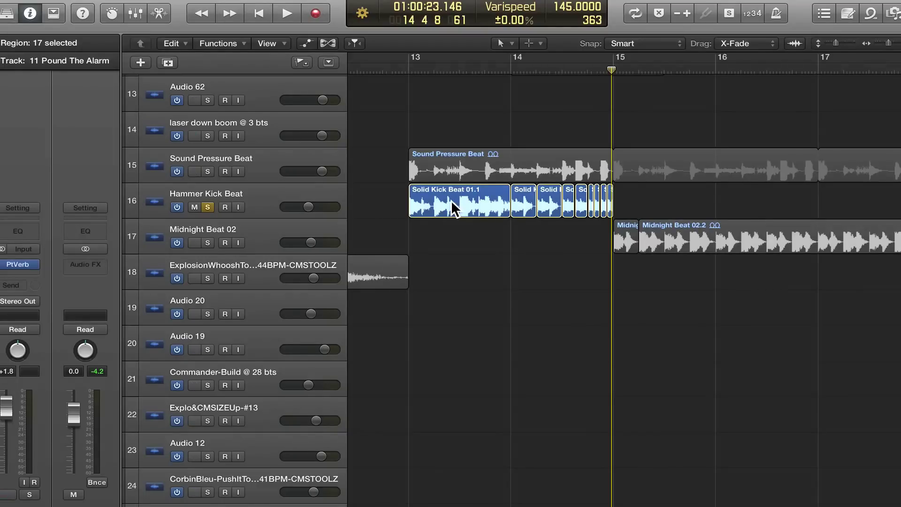
pyautogui.keyDown('alt'); pyautogui.scroll(5, 525, 219); pyautogui.keyUp('alt')
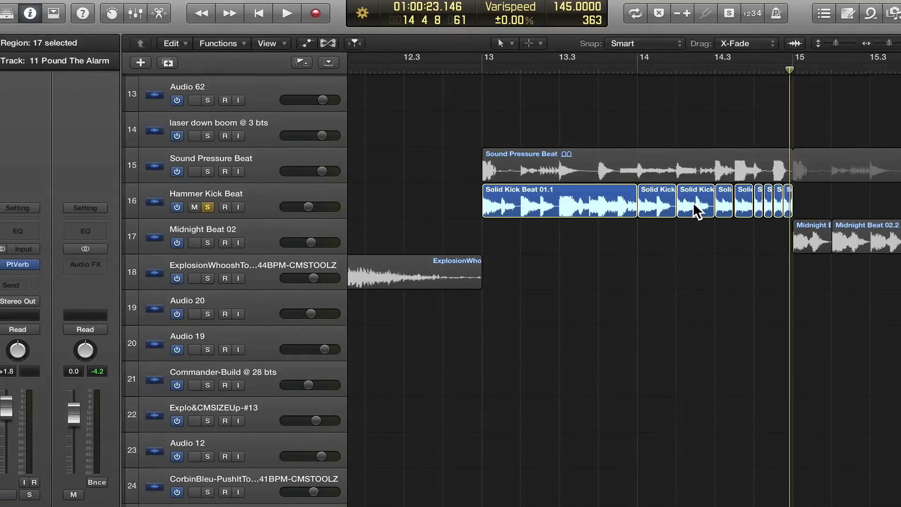
pyautogui.hscroll(3, 692, 202)
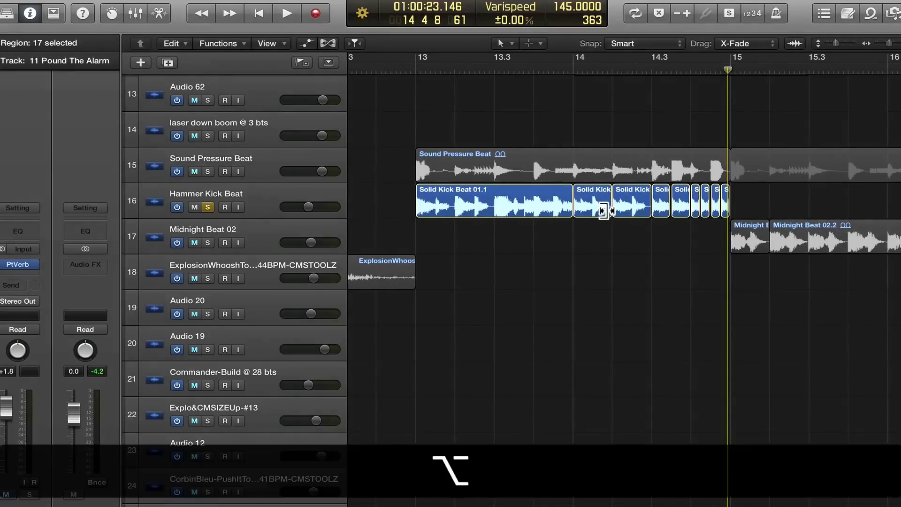
pyautogui.keyDown('alt'); pyautogui.scroll(5, 605, 210); pyautogui.keyUp('alt')
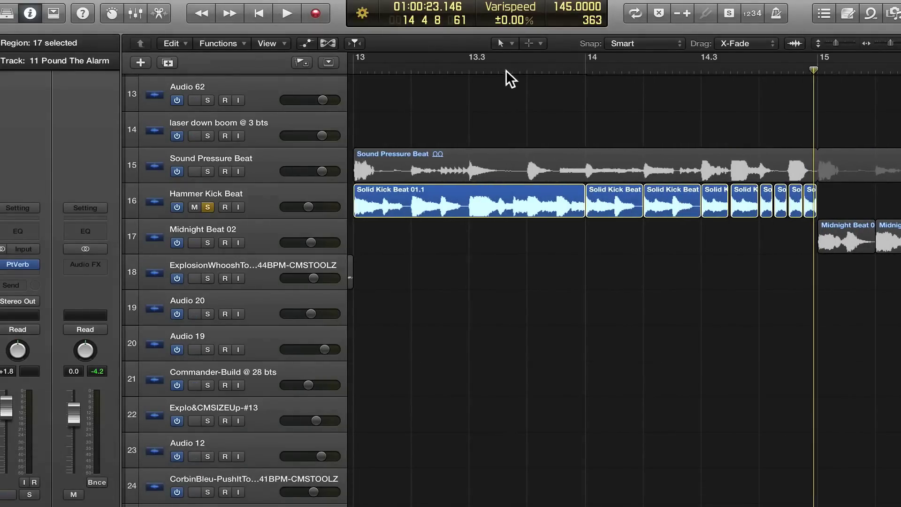
pyautogui.click(507, 70)
pyautogui.press('space')
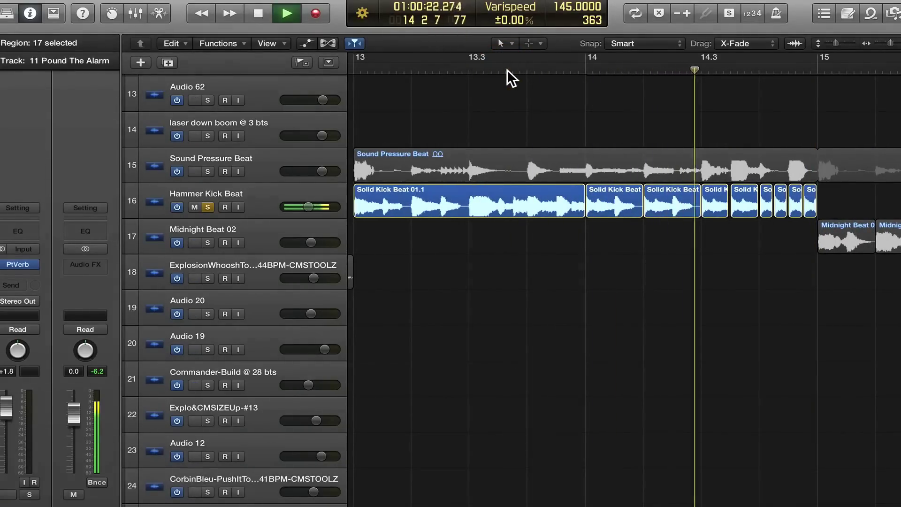
pyautogui.press('space')
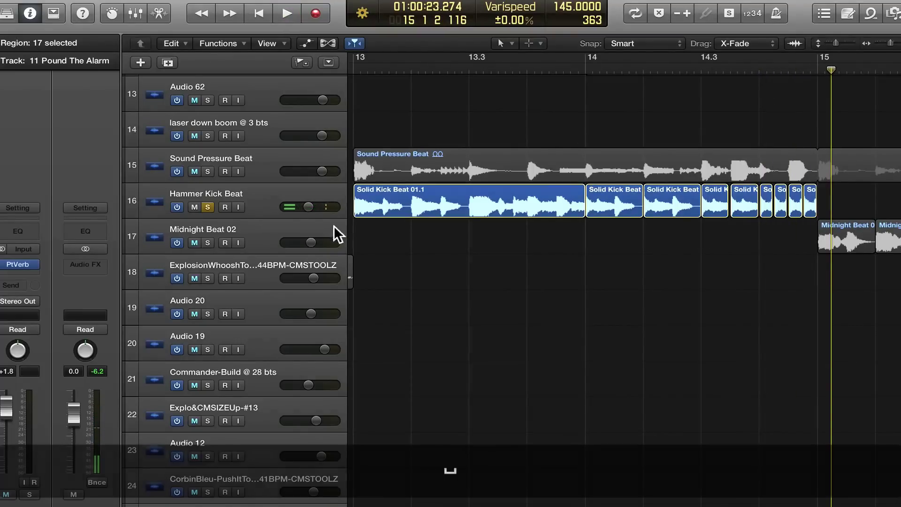
pyautogui.click(208, 207)
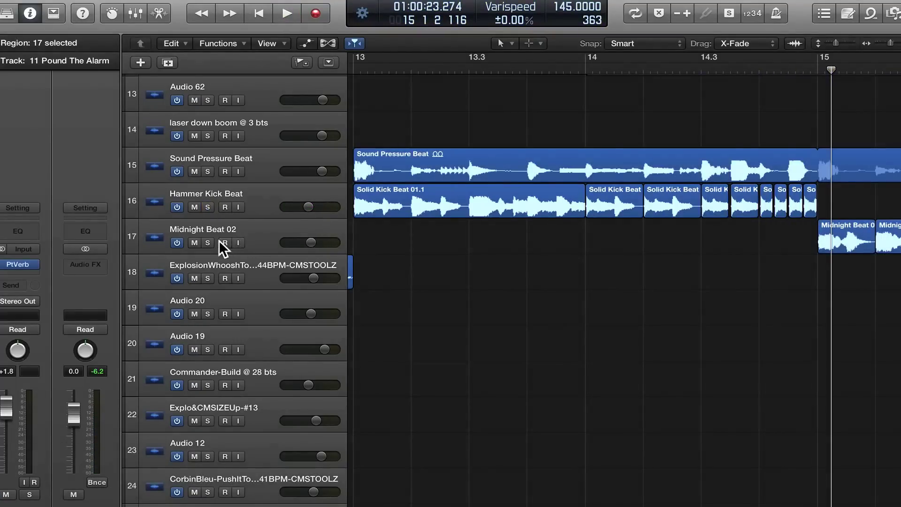
# Step: Zoom out, solo Midnight Beat 02 and play it from about bar 14.8
pyautogui.scroll(-4, 399, 224)
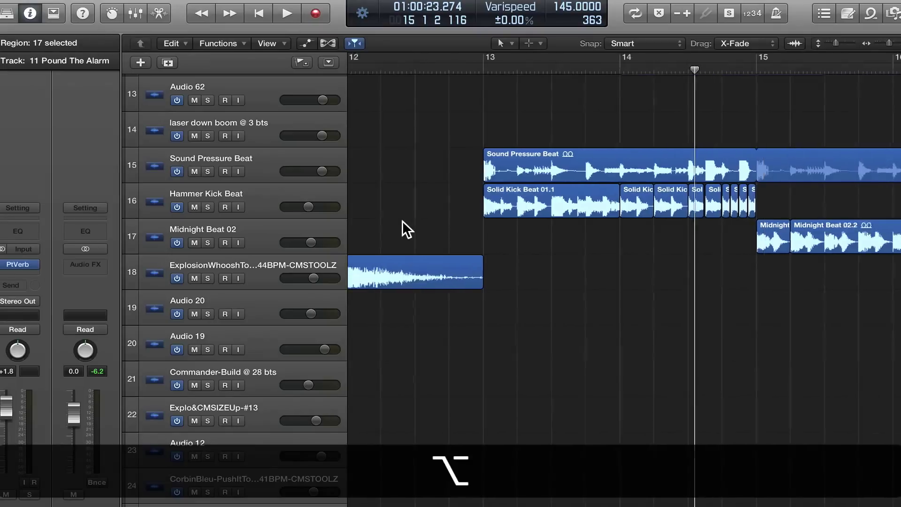
pyautogui.scroll(-3, 398, 226)
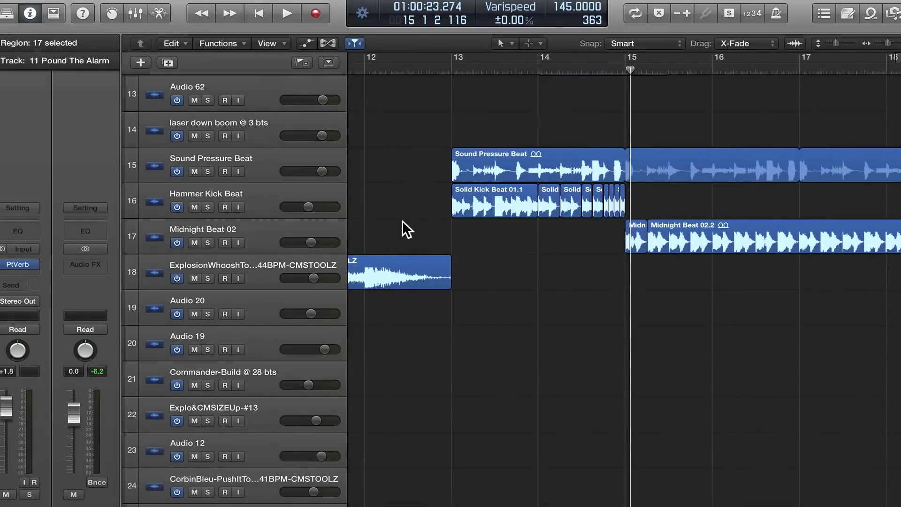
pyautogui.scroll(-4, 401, 227)
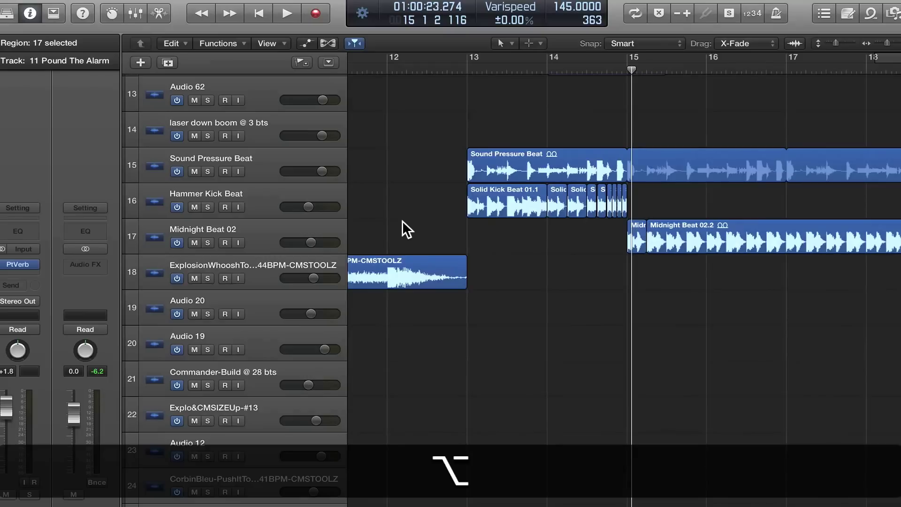
pyautogui.click(208, 242)
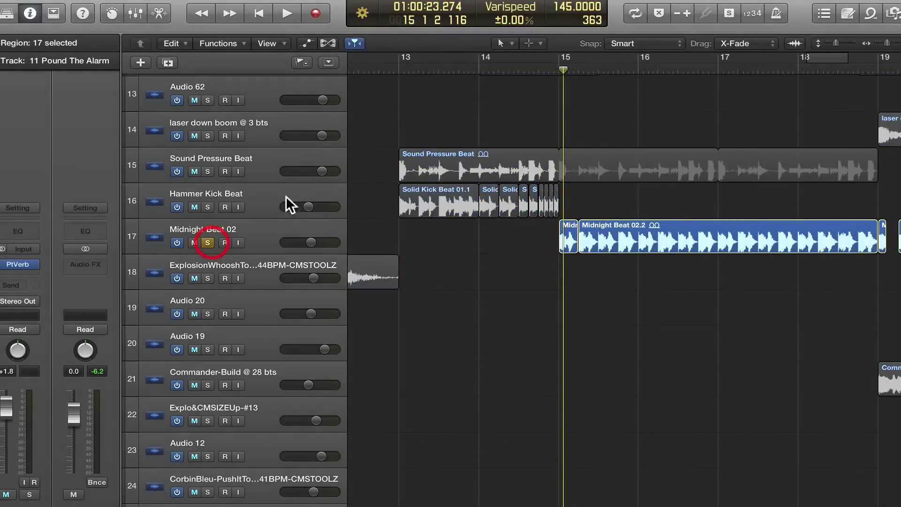
pyautogui.click(548, 66)
pyautogui.press('space')
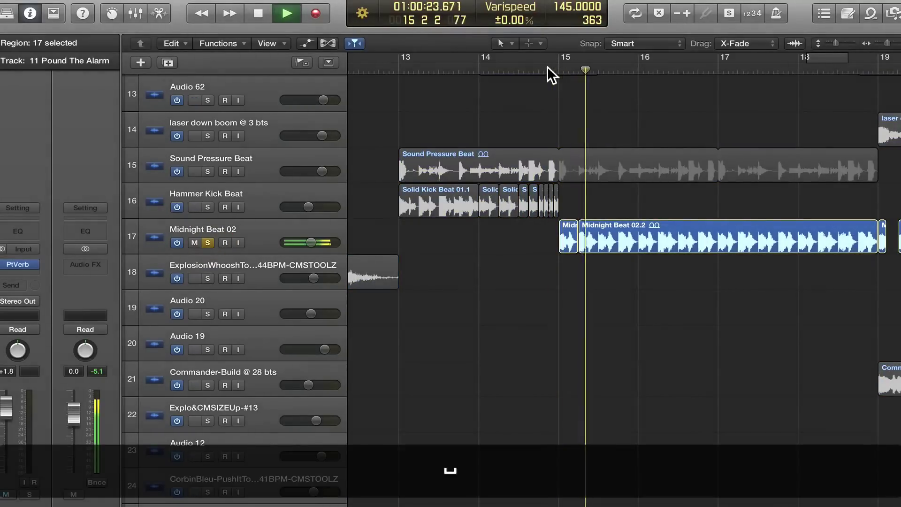
# Step: Jump ahead to about bar 18.9 to hear the stuttered chops, then stop playback
pyautogui.scroll(-3, 746, 223)
pyautogui.hscroll(8, 741, 221)
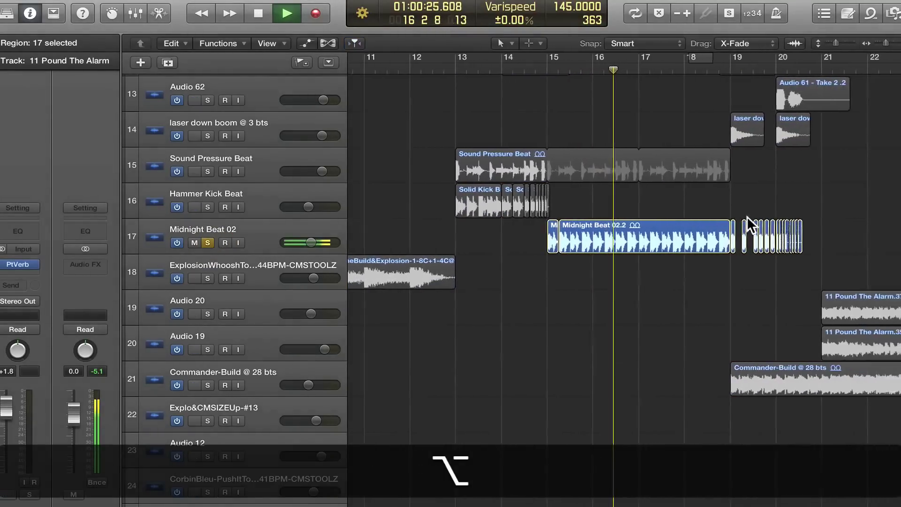
pyautogui.scroll(3, 742, 221)
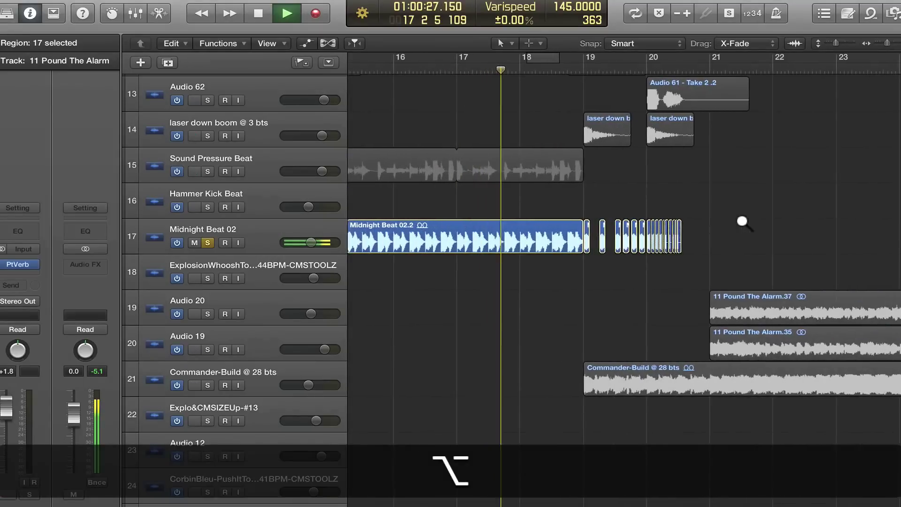
pyautogui.click(566, 69)
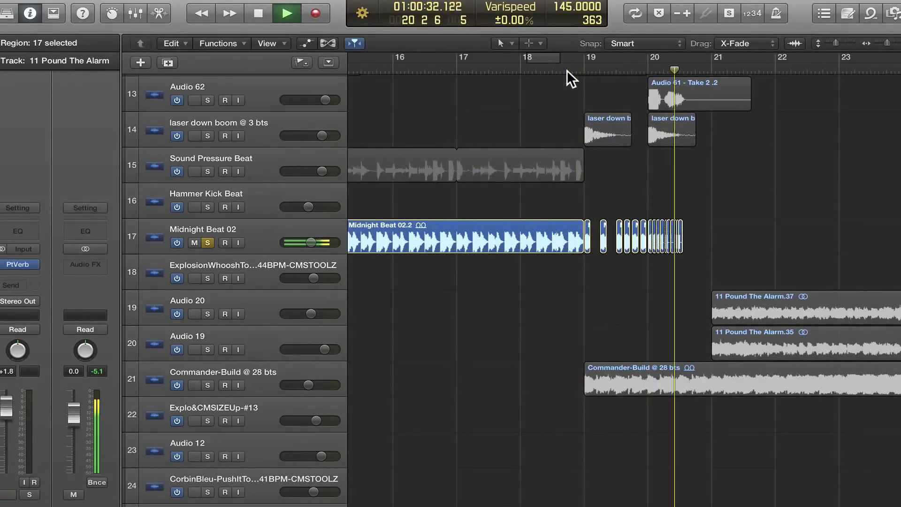
pyautogui.press('space')
# Step: Unsolo Midnight Beat 02 and play the full mix from bar 13, then stop
pyautogui.click(208, 242)
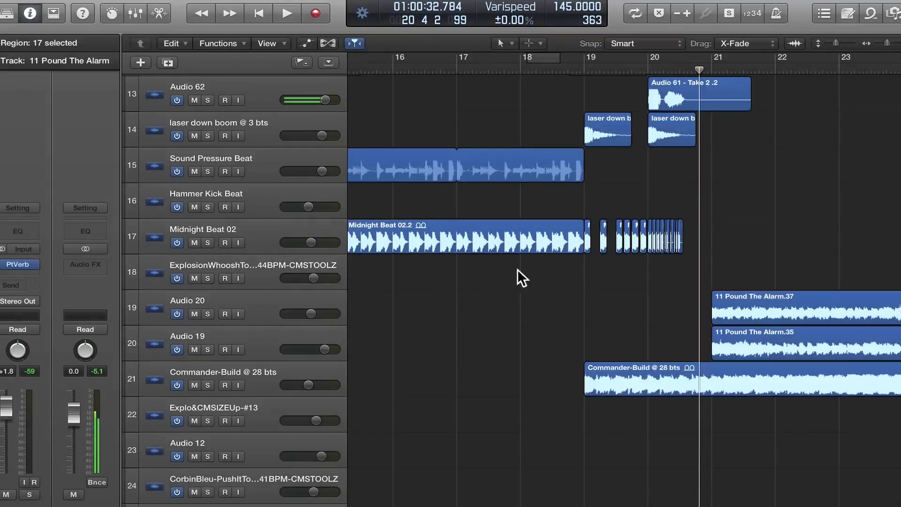
pyautogui.hscroll(-10, 540, 274)
pyautogui.scroll(1, 567, 281)
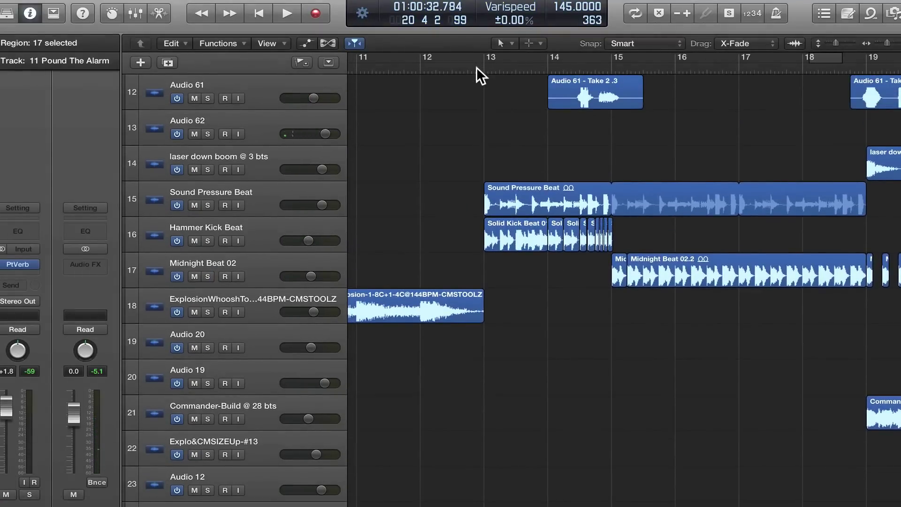
pyautogui.click(477, 68)
pyautogui.press('space')
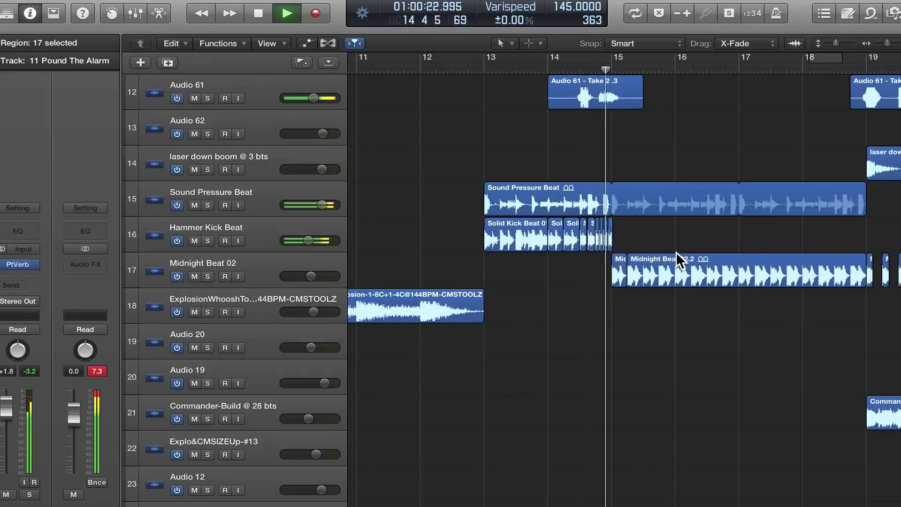
pyautogui.scroll(-5, 678, 356)
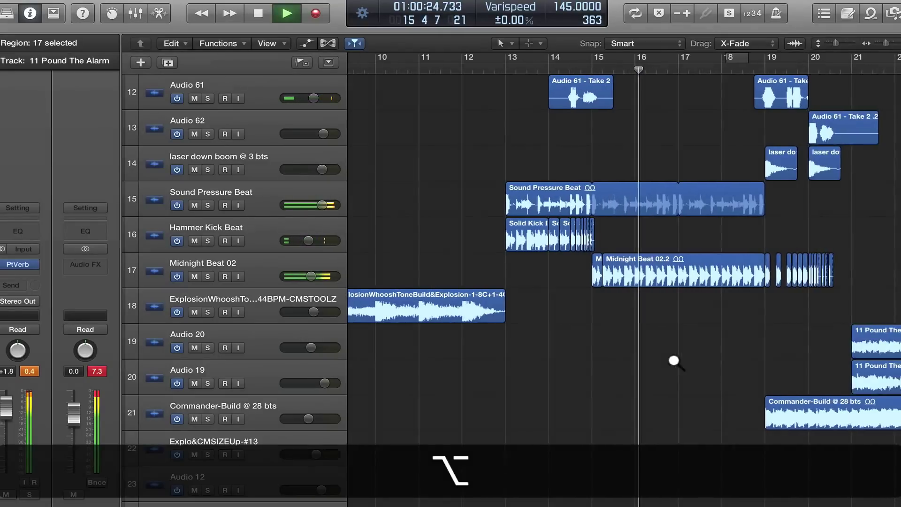
pyautogui.scroll(-4, 674, 360)
pyautogui.scroll(-3, 679, 356)
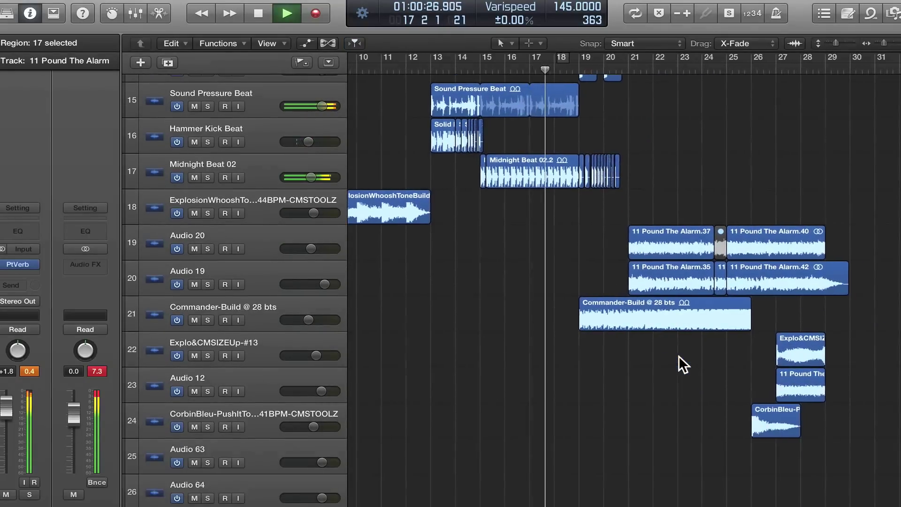
pyautogui.hscroll(2, 679, 356)
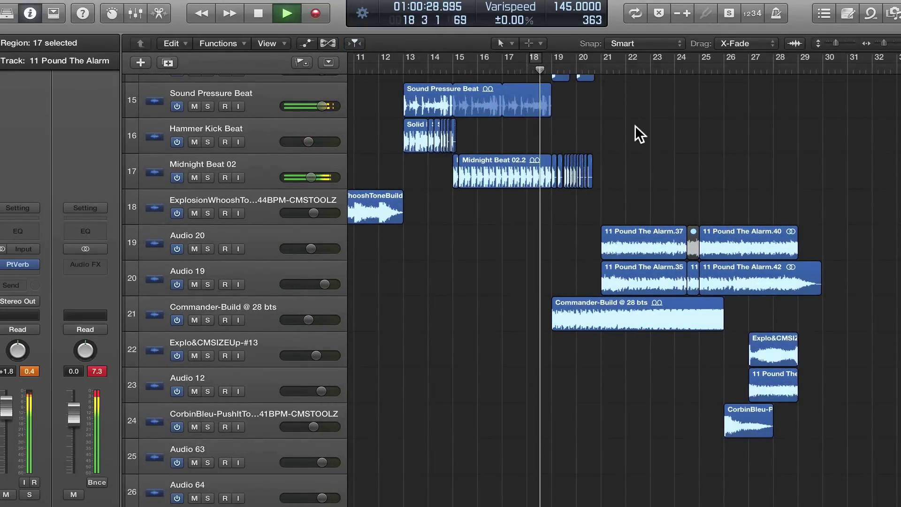
pyautogui.scroll(-3, 635, 125)
pyautogui.press('space')
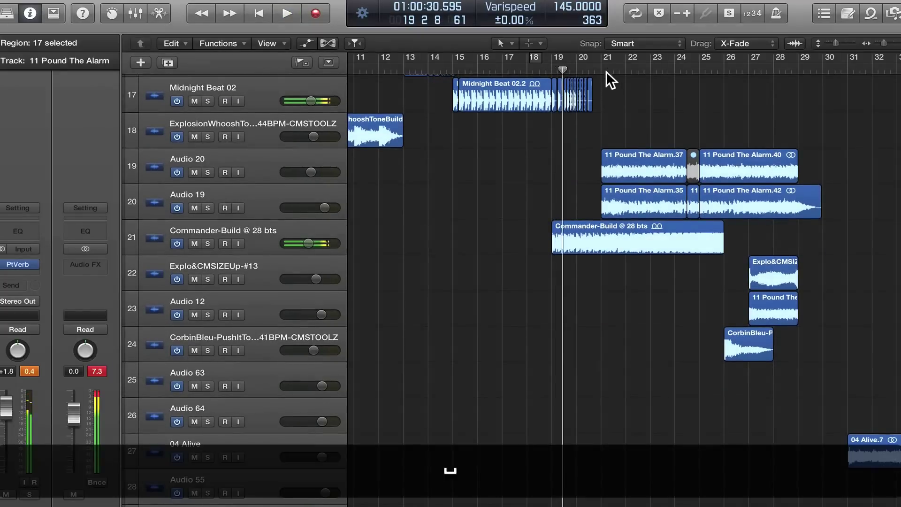
# Step: Play the 11 Pound The Alarm section from bar 21
pyautogui.click(605, 66)
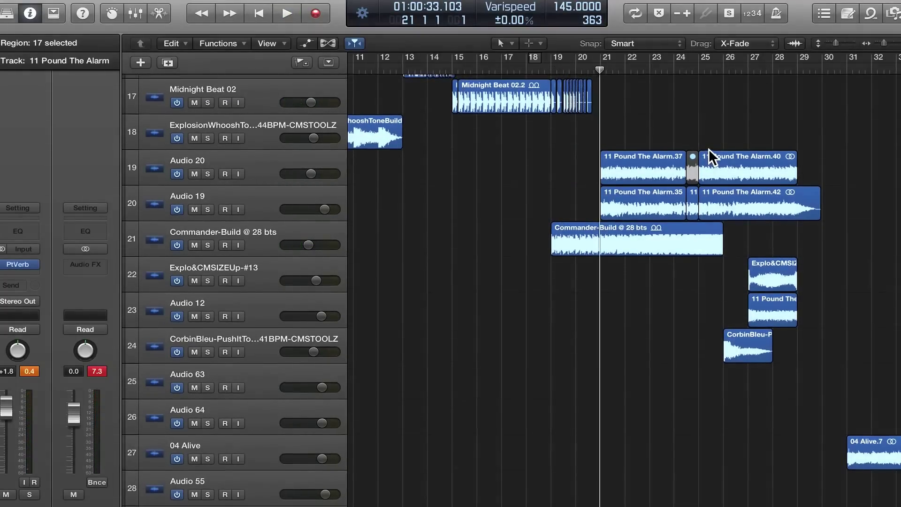
pyautogui.scroll(5, 709, 148)
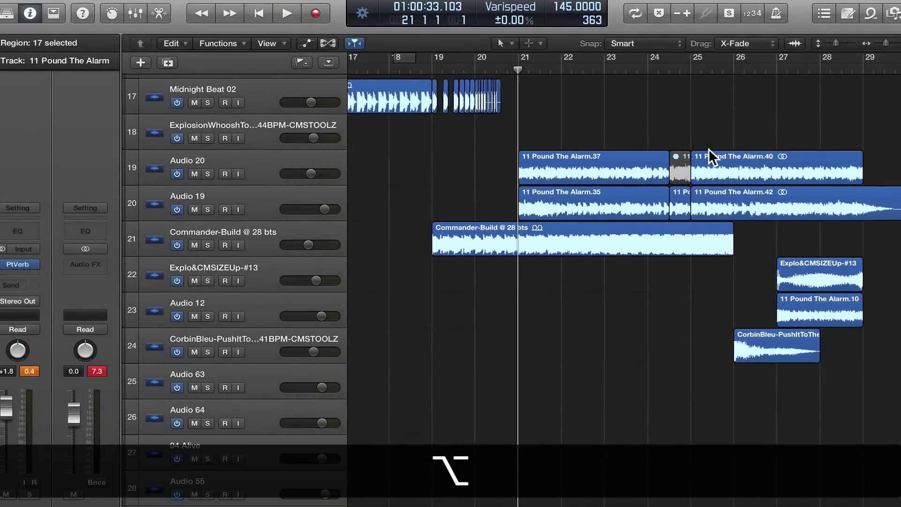
pyautogui.press('space')
pyautogui.hscroll(6, 708, 148)
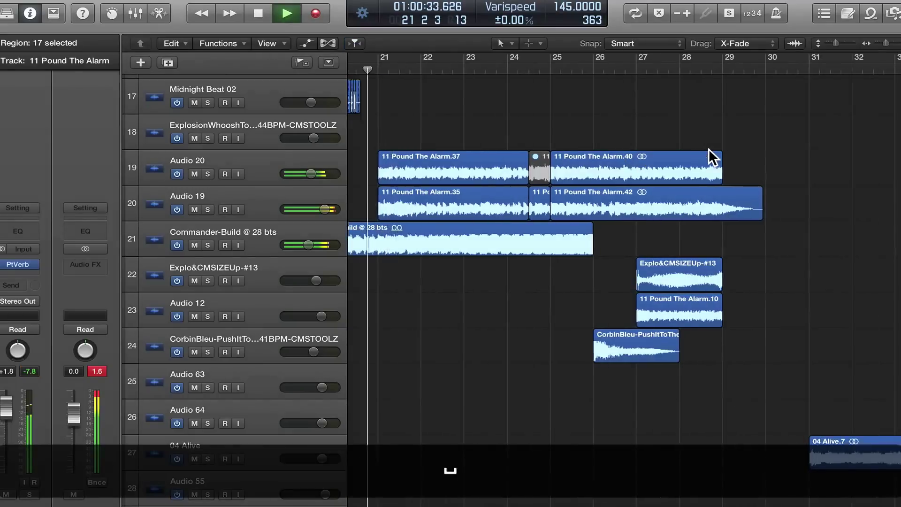
pyautogui.hscroll(4, 709, 148)
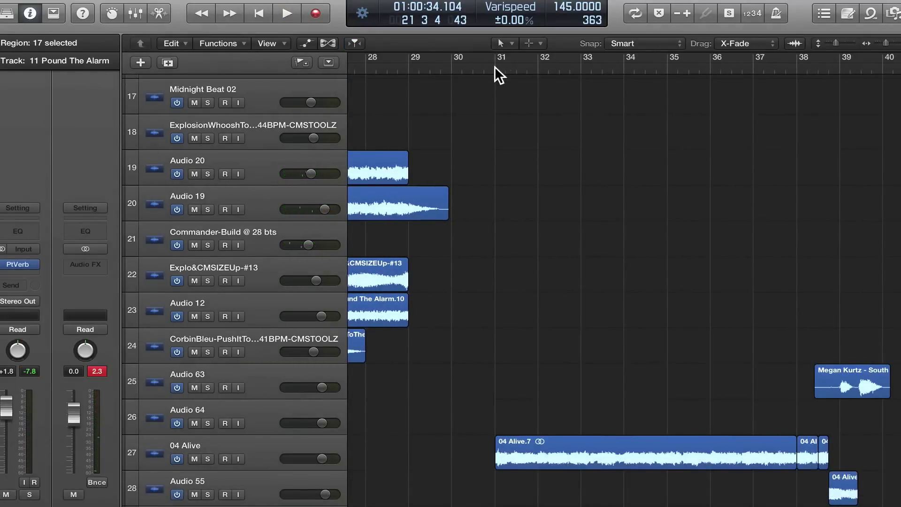
# Step: Play the arrangement from bar 31 briefly, then stop
pyautogui.doubleClick(494, 66)
pyautogui.scroll(-5, 494, 66)
pyautogui.scroll(3, 495, 66)
pyautogui.scroll(-4, 495, 67)
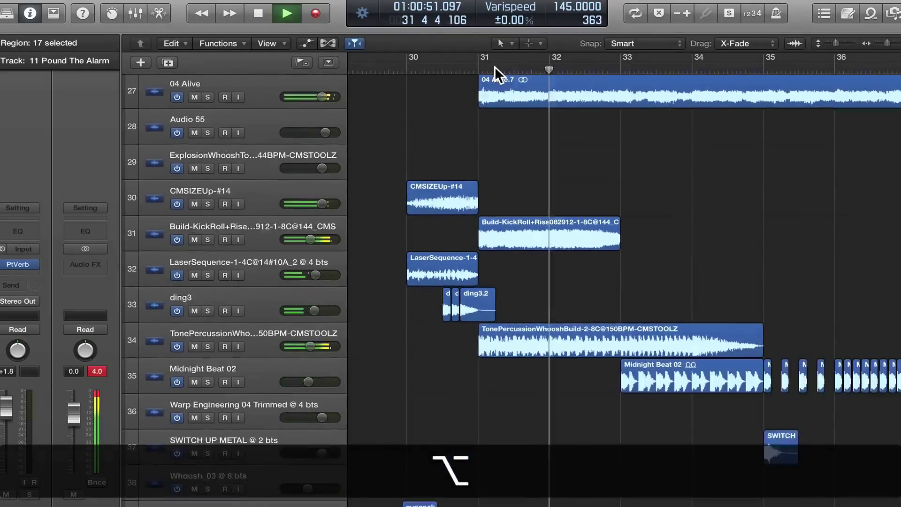
pyautogui.scroll(-6, 494, 66)
pyautogui.scroll(4, 494, 66)
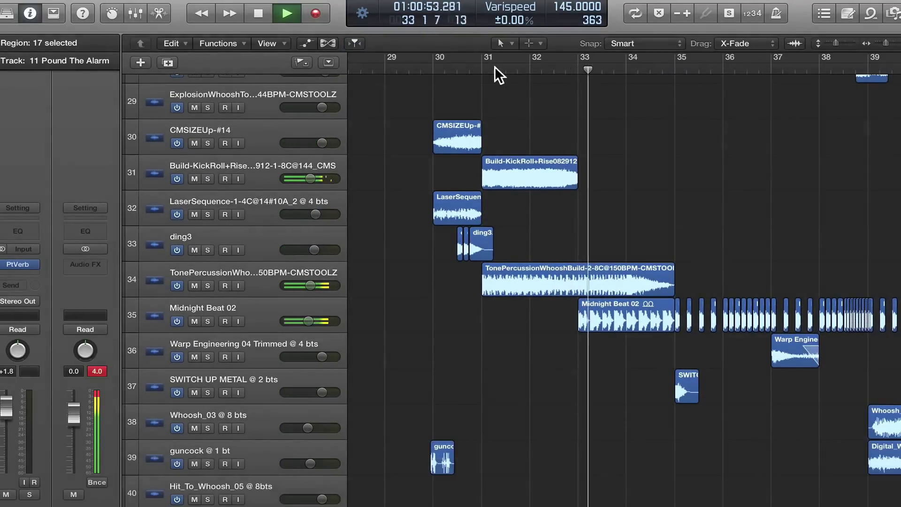
pyautogui.scroll(-2, 494, 66)
pyautogui.hotkey('alt', 'space')
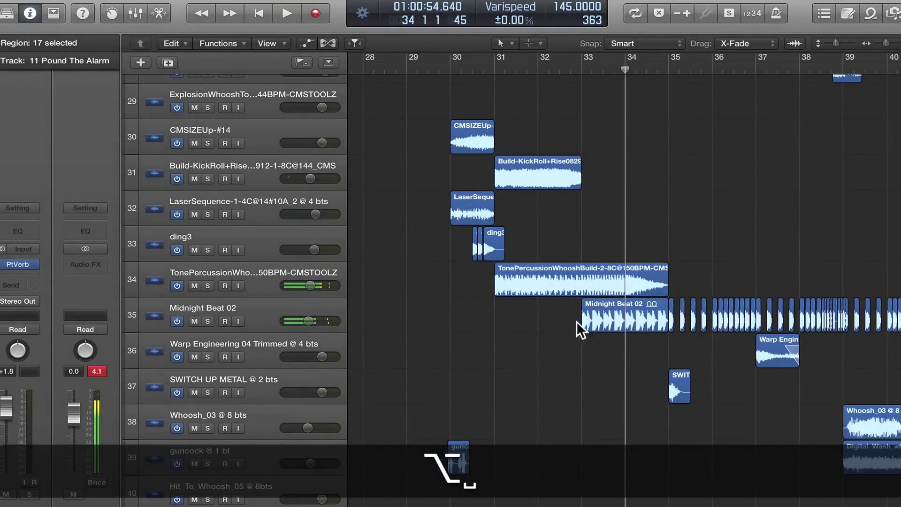
# Step: Solo Midnight Beat 02 on track 35 and listen from about bar 34
pyautogui.hscroll(4, 707, 320)
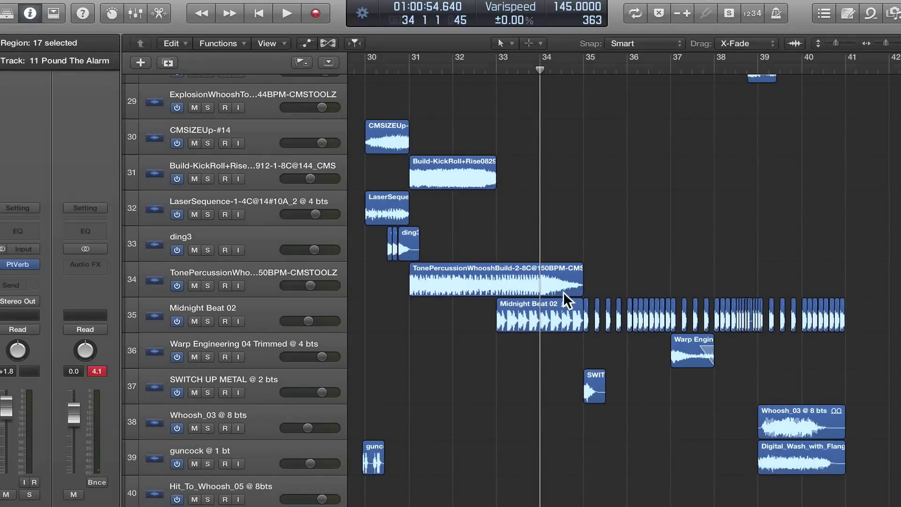
pyautogui.click(207, 321)
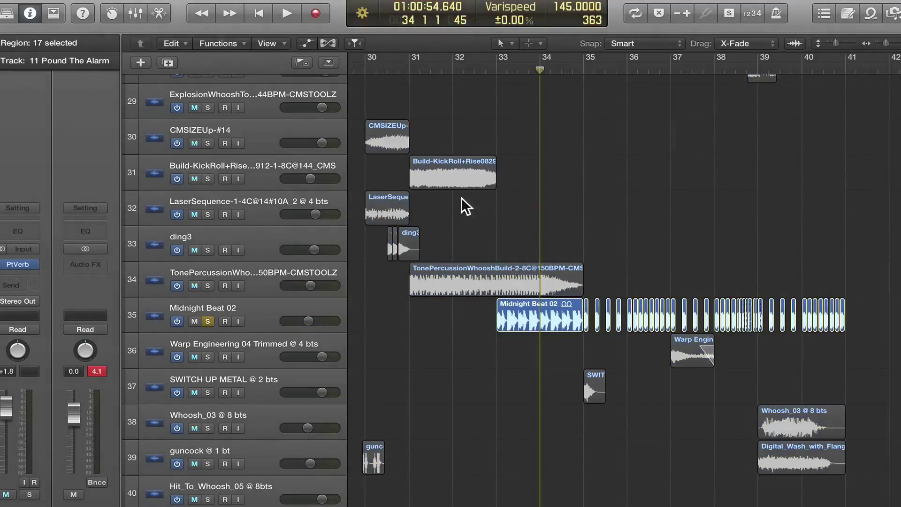
pyautogui.click(570, 68)
pyautogui.press('space')
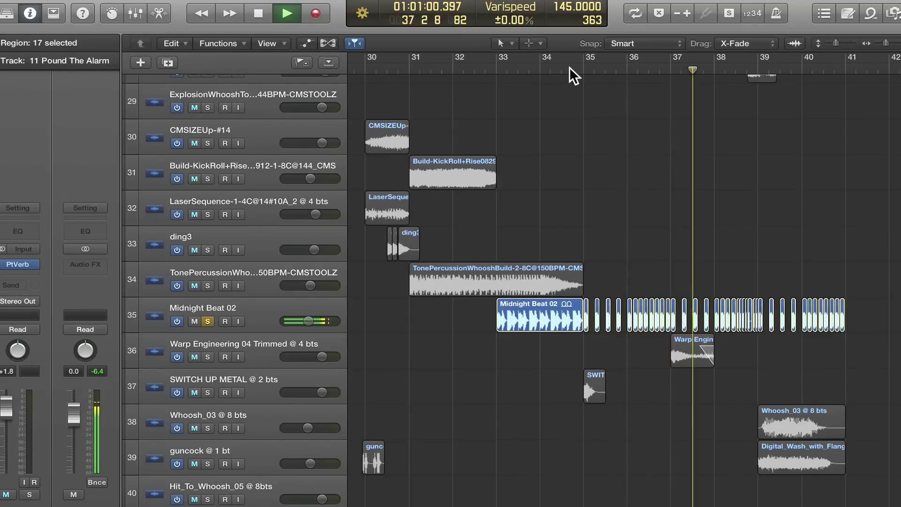
pyautogui.press('space')
# Step: Unsolo the track and play the full mix from bar 33
pyautogui.click(208, 321)
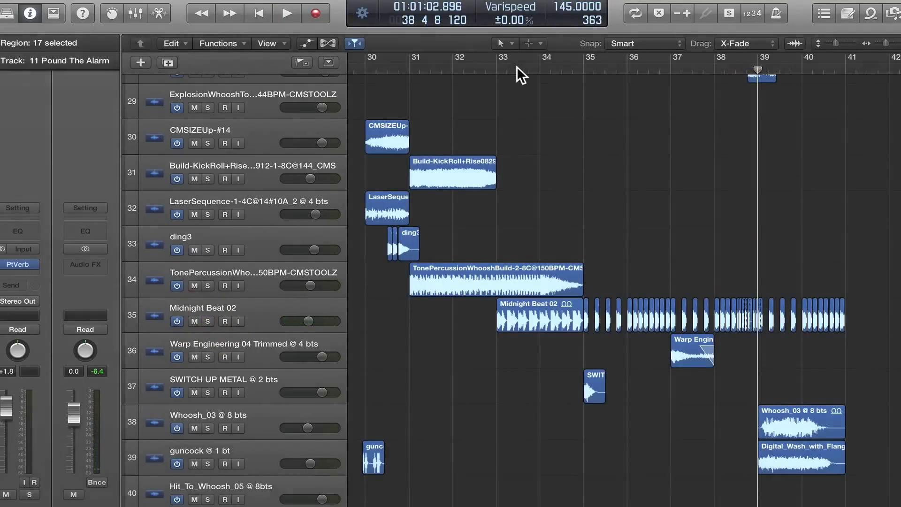
pyautogui.click(516, 66)
pyautogui.press('space')
pyautogui.scroll(-3, 516, 66)
pyautogui.scroll(-5, 516, 66)
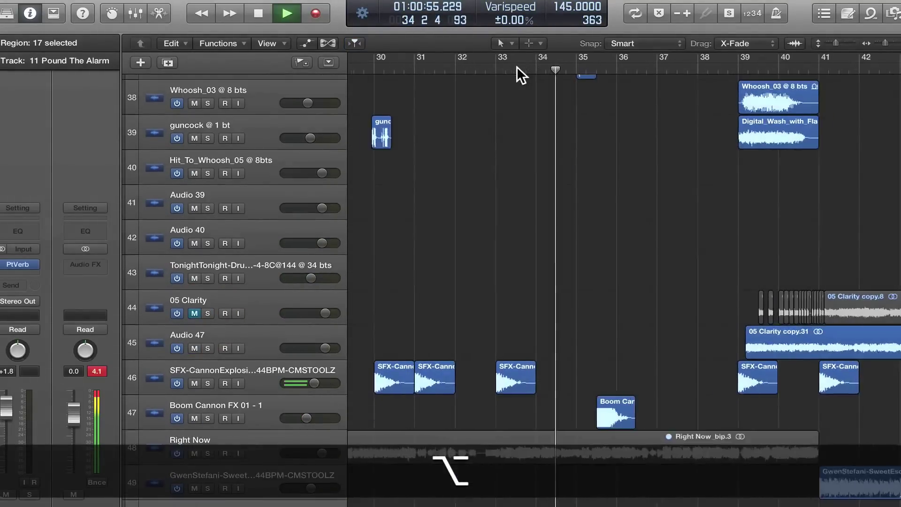
pyautogui.scroll(2, 516, 66)
pyautogui.hscroll(-3, 516, 66)
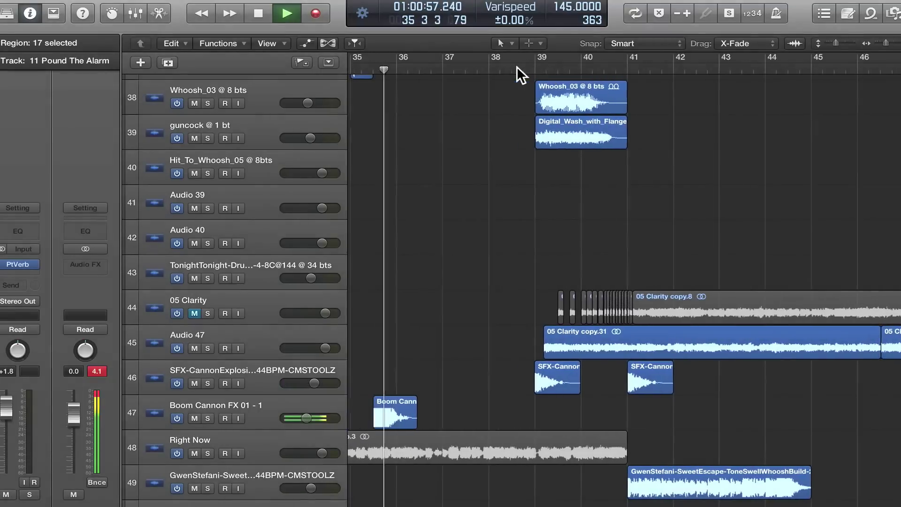
pyautogui.hscroll(2, 517, 67)
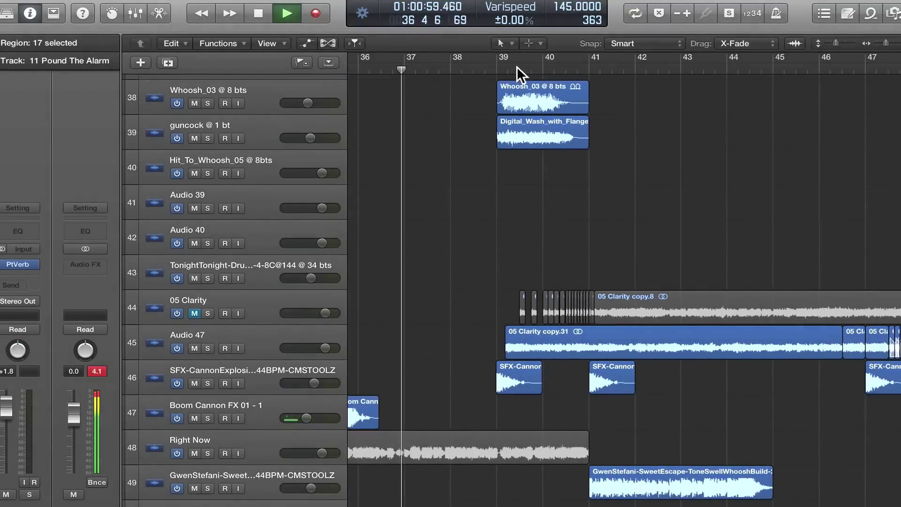
pyautogui.scroll(-1, 516, 66)
pyautogui.scroll(-1, 517, 66)
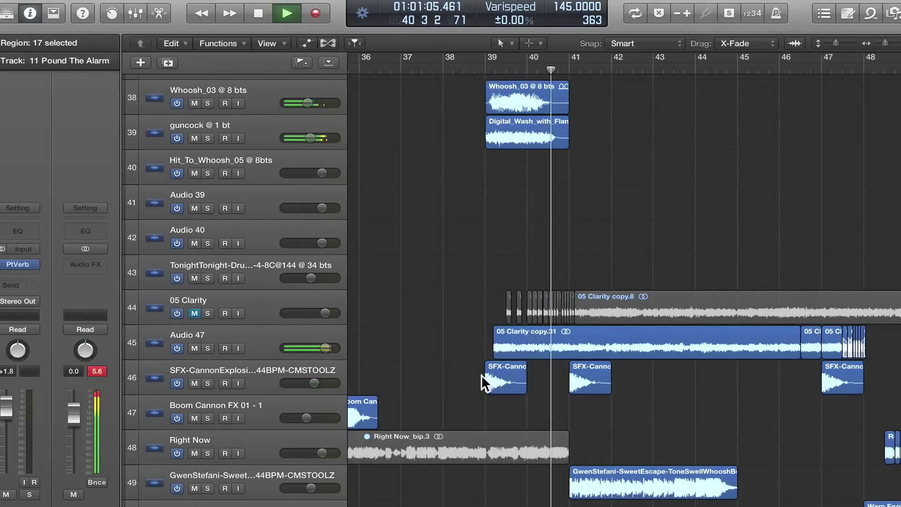
pyautogui.hscroll(-2, 586, 229)
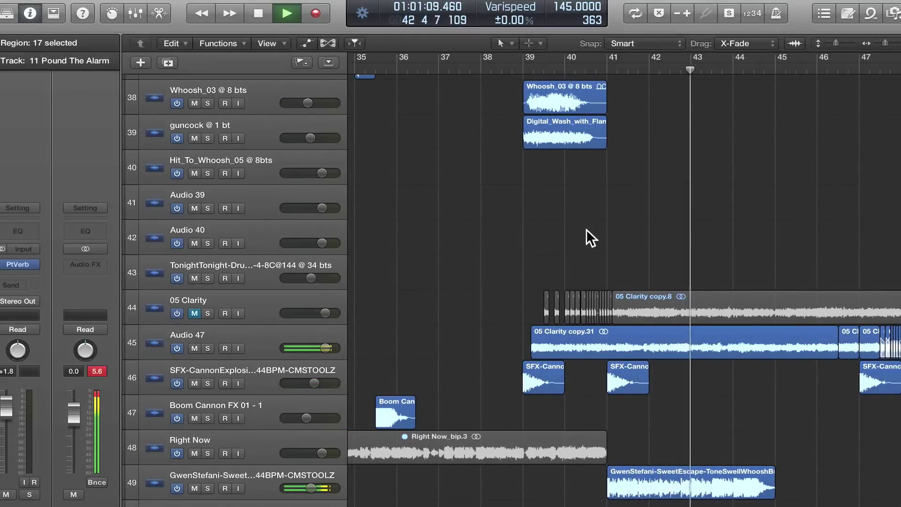
pyautogui.press('space')
pyautogui.keyDown('alt'); pyautogui.scroll(-3, 588, 228); pyautogui.keyUp('alt')
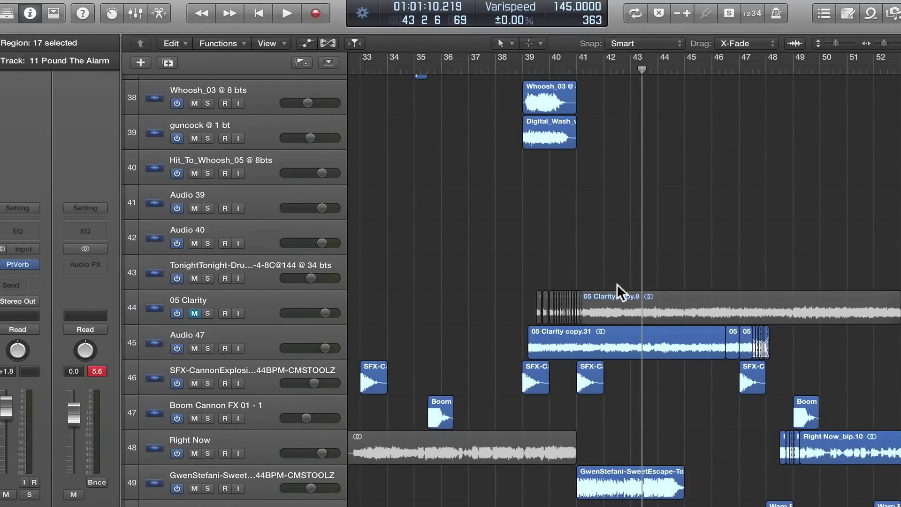
pyautogui.click(191, 316)
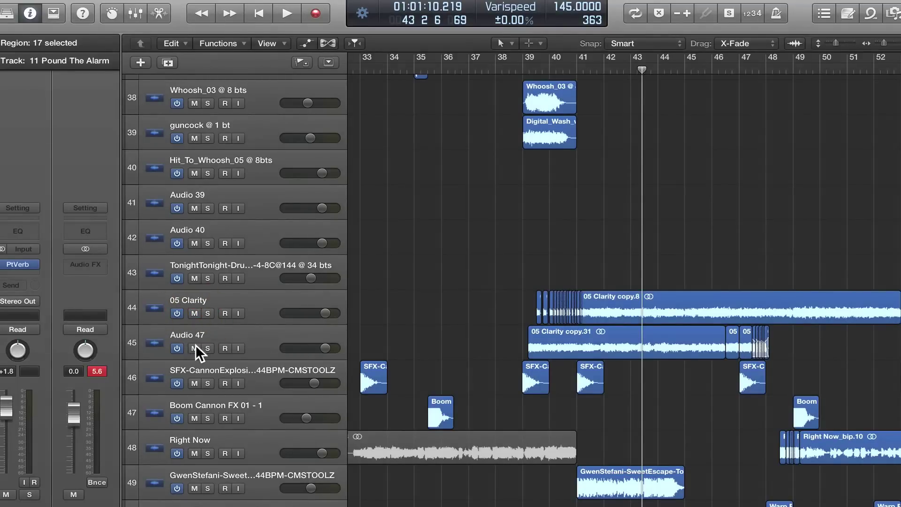
pyautogui.click(194, 348)
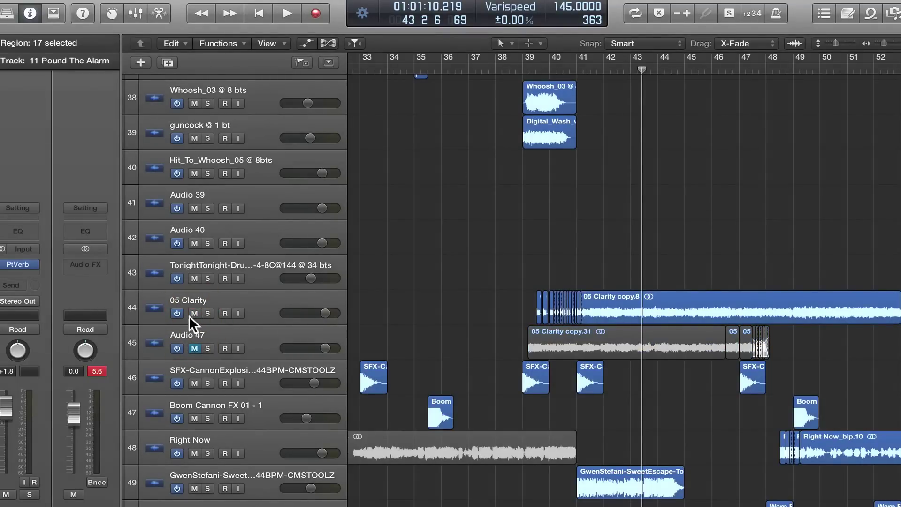
pyautogui.click(207, 314)
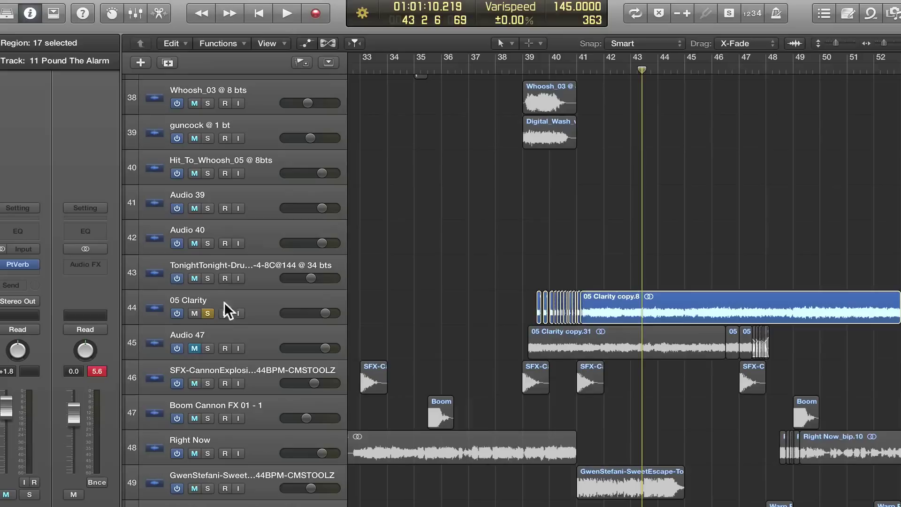
pyautogui.click(521, 68)
pyautogui.press('space')
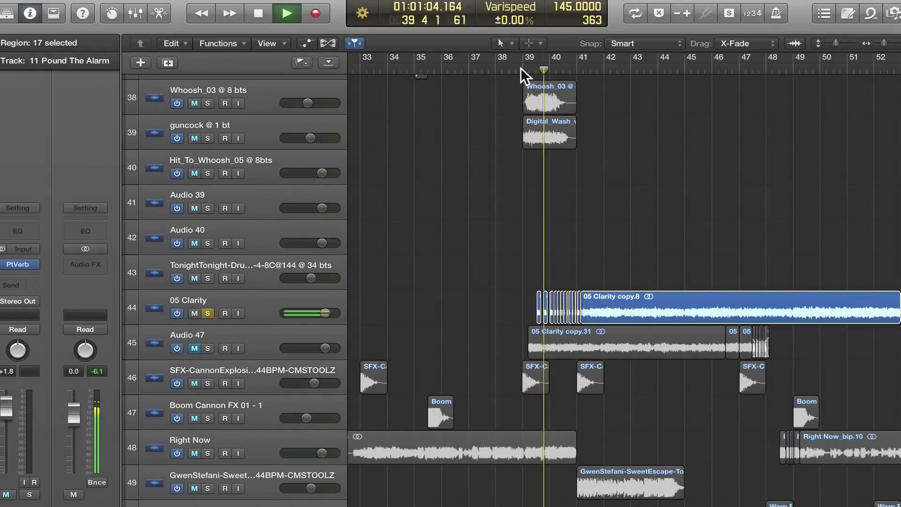
pyautogui.click(207, 313)
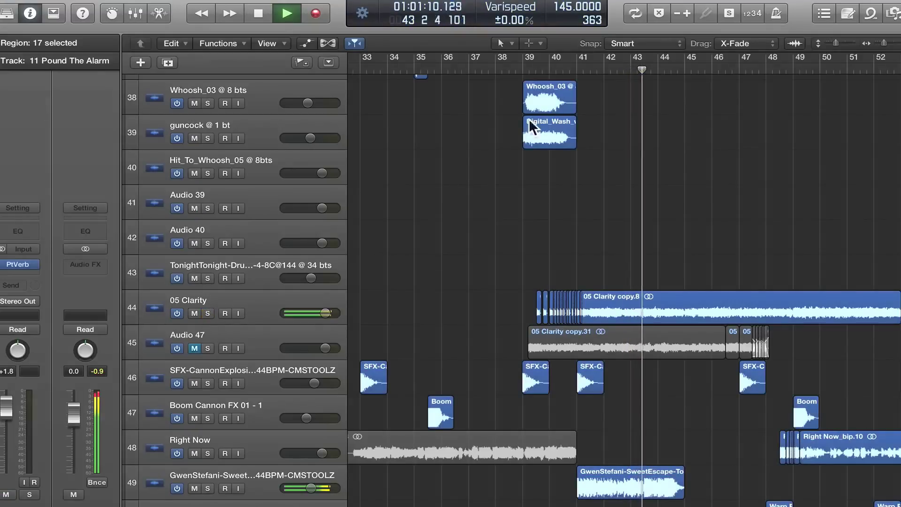
pyautogui.click(520, 69)
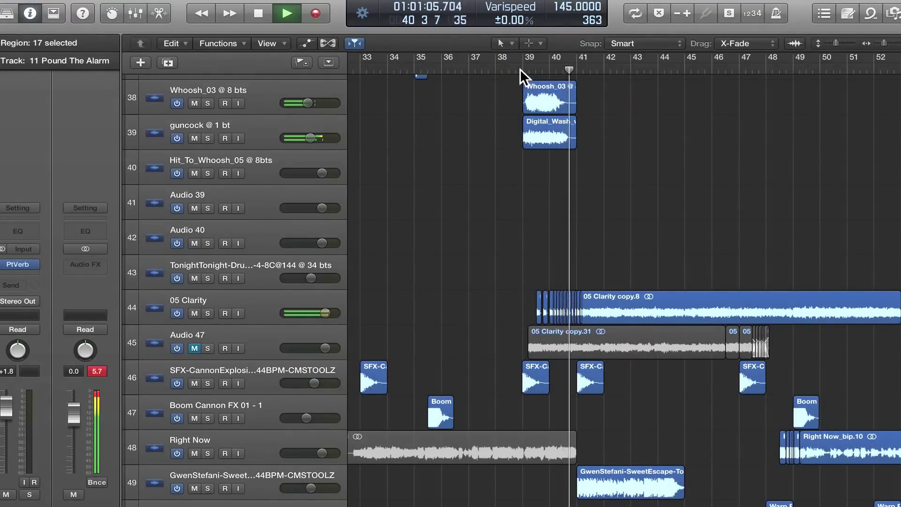
pyautogui.press('space')
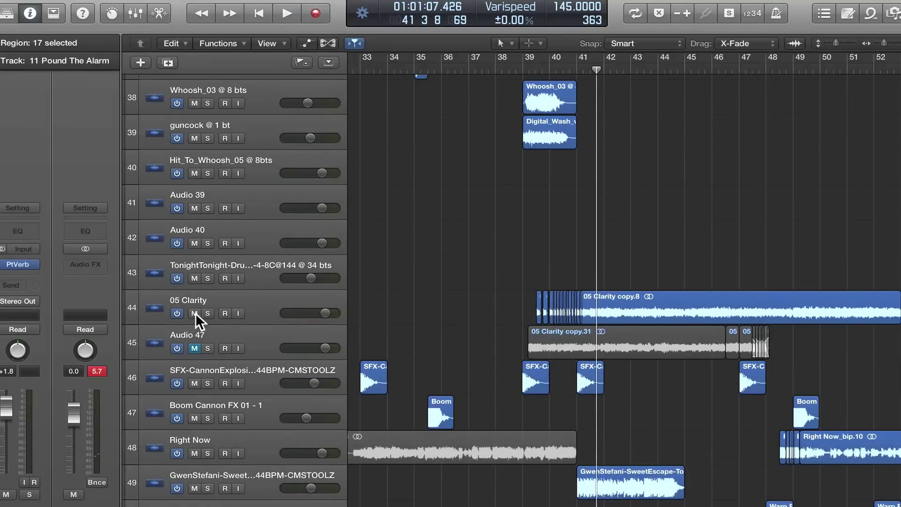
pyautogui.click(195, 313)
pyautogui.click(194, 348)
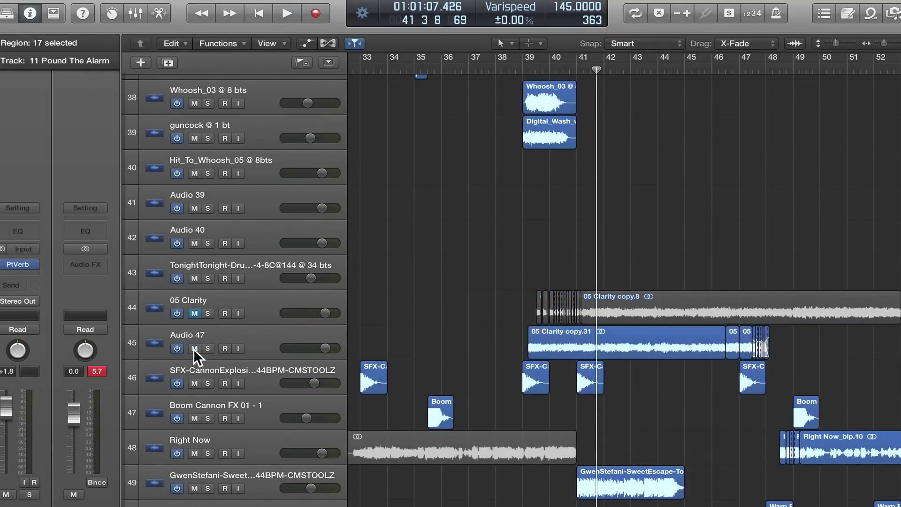
# Step: Play the song from around bar 47, then stop
pyautogui.hscroll(5, 726, 113)
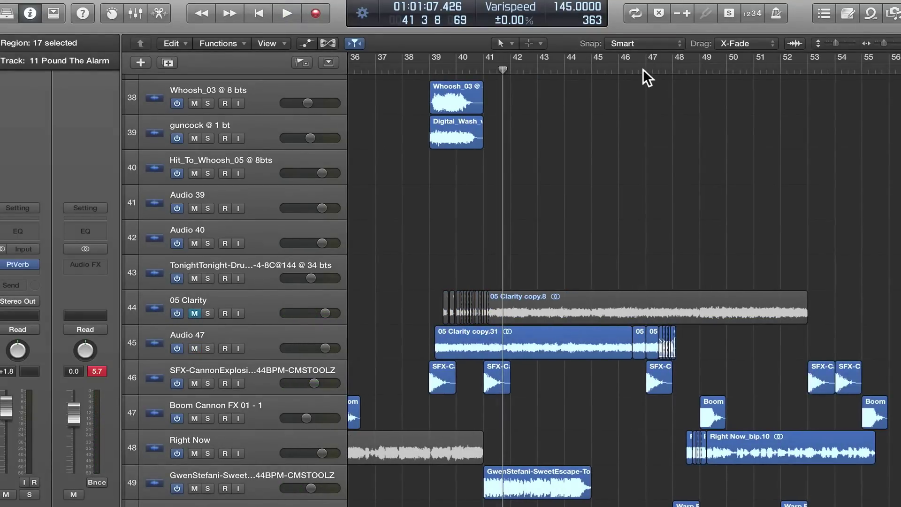
pyautogui.doubleClick(643, 69)
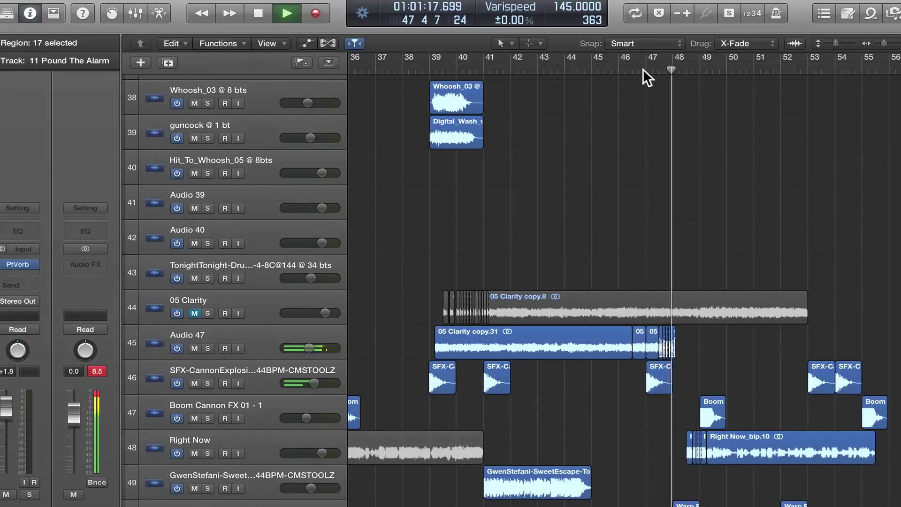
pyautogui.scroll(-3, 768, 199)
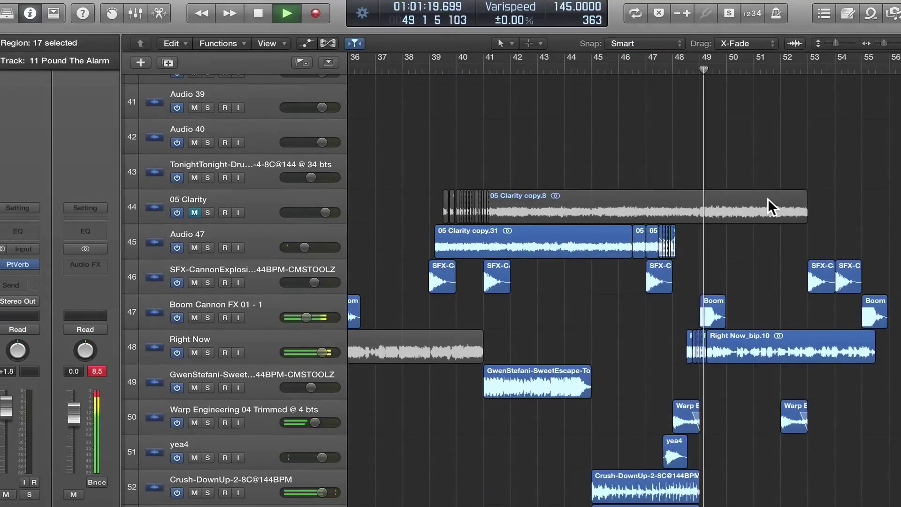
pyautogui.scroll(4, 768, 199)
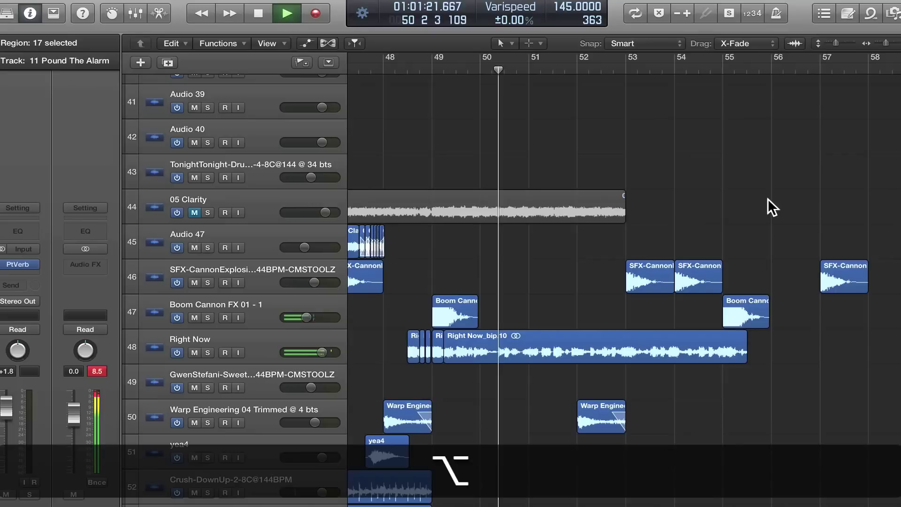
pyautogui.press('space')
# Step: Play the MAC beat and BuildLaser regions from bar 54 to about bar 57
pyautogui.scroll(-1, 767, 198)
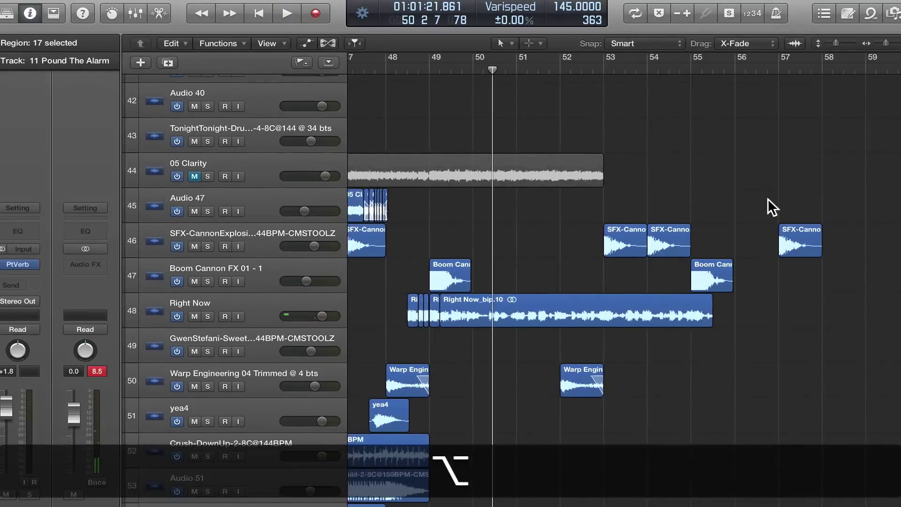
pyautogui.scroll(-5, 768, 198)
pyautogui.scroll(-1, 768, 198)
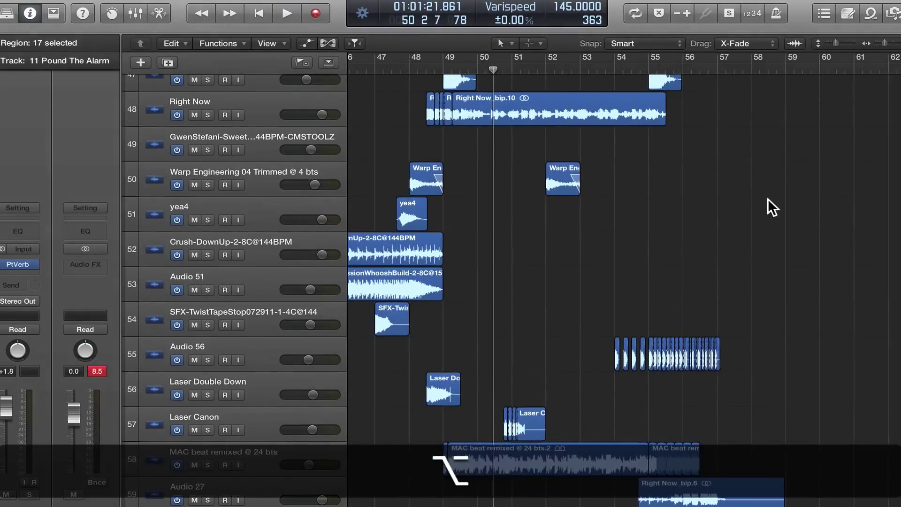
pyautogui.scroll(-5, 768, 198)
pyautogui.scroll(2, 768, 199)
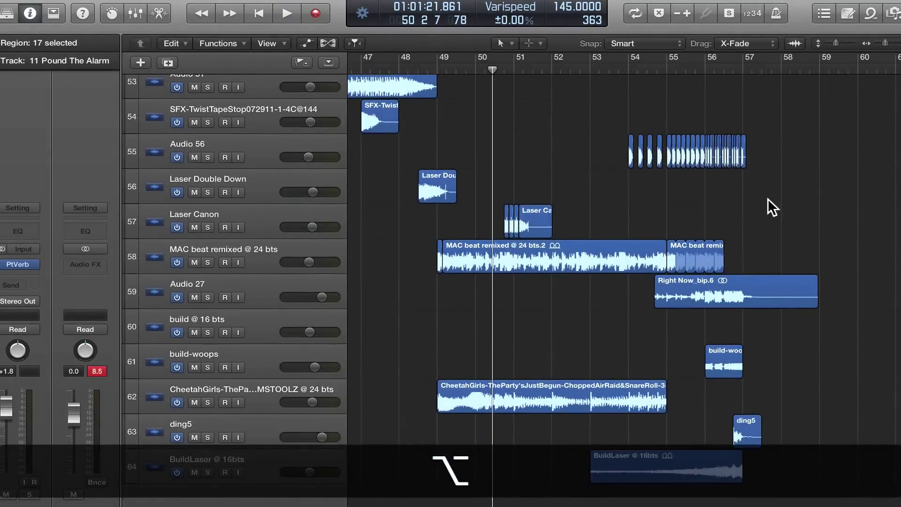
pyautogui.scroll(1, 767, 199)
pyautogui.click(669, 69)
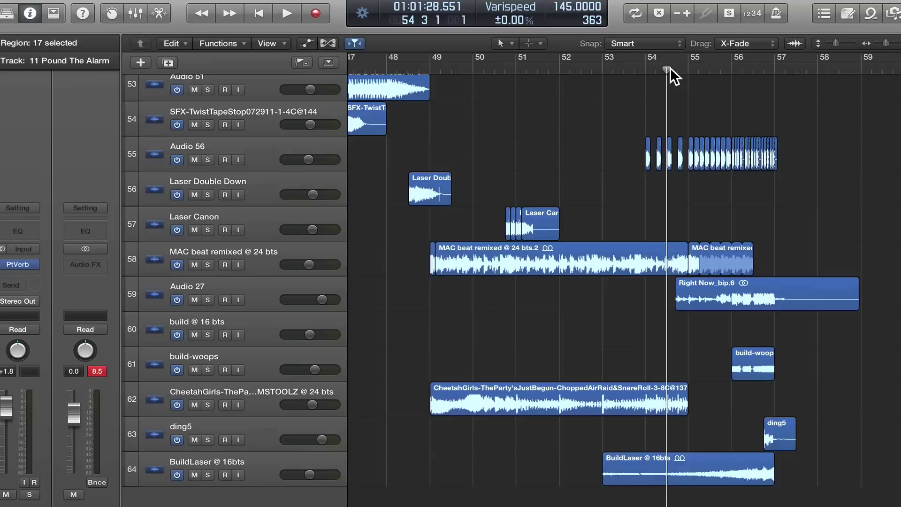
pyautogui.press('space')
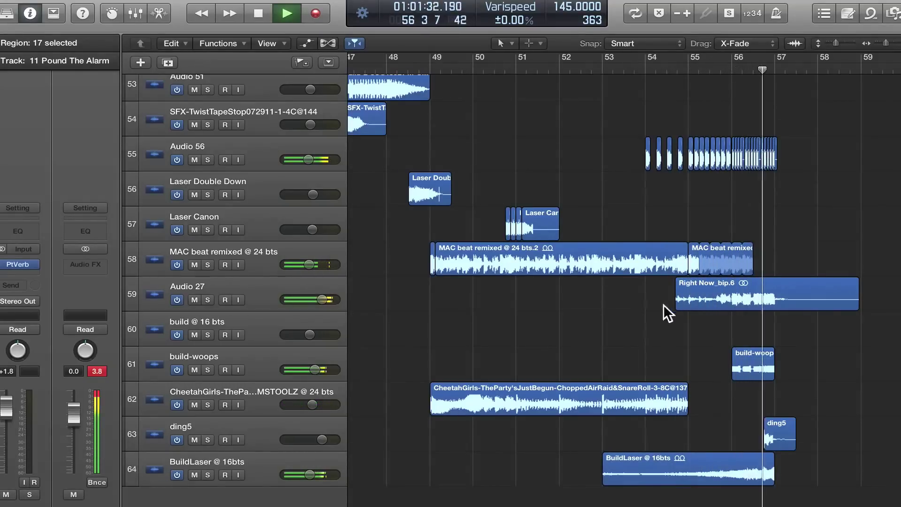
pyautogui.press('space')
# Step: Return to bars 9–29, then select and solo the Audio 62 track
pyautogui.hscroll(-10, 661, 358)
pyautogui.scroll(1, 661, 358)
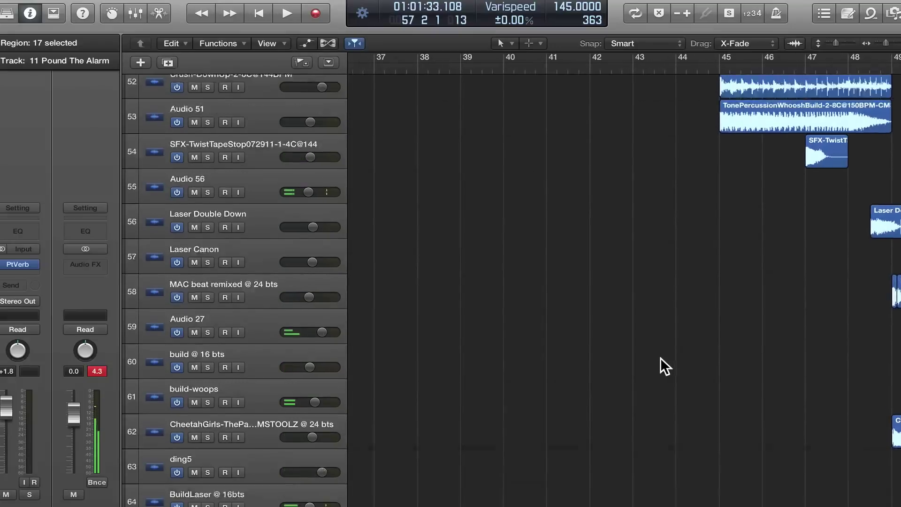
pyautogui.scroll(15, 660, 357)
pyautogui.hscroll(-10, 660, 357)
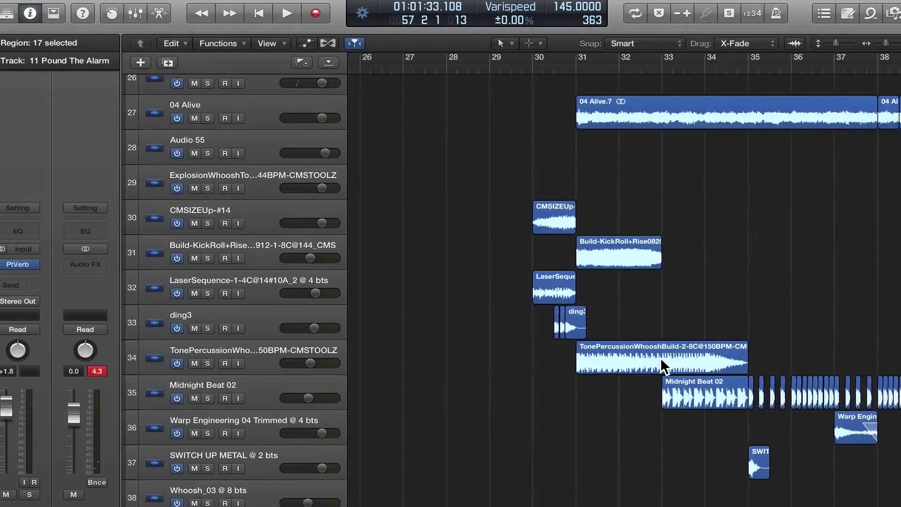
pyautogui.hscroll(-6, 660, 357)
pyautogui.scroll(13, 660, 357)
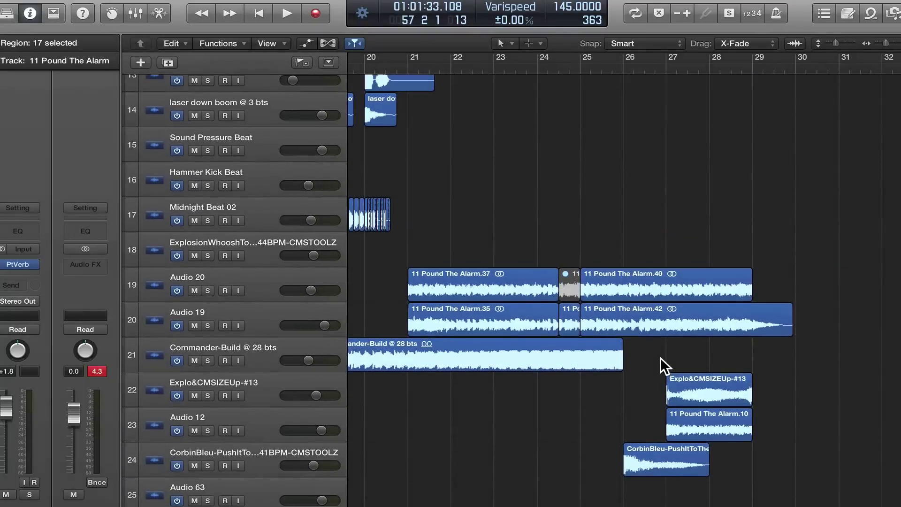
pyautogui.hscroll(-7, 660, 357)
pyautogui.scroll(5, 660, 357)
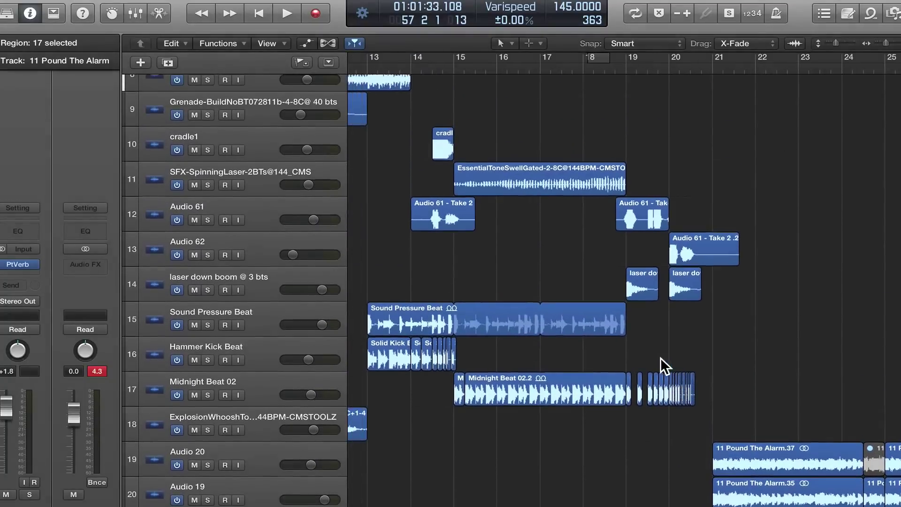
pyautogui.hscroll(-10, 660, 357)
pyautogui.hscroll(7, 661, 356)
pyautogui.press('alt')
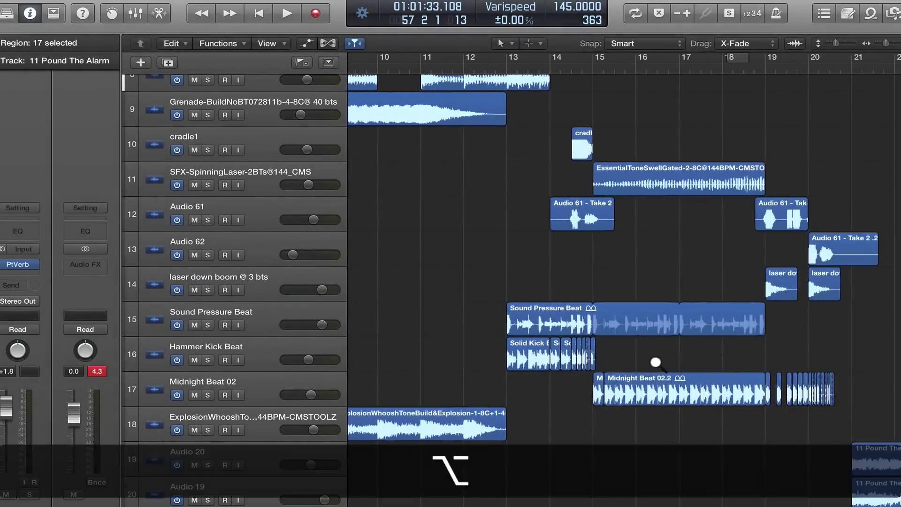
pyautogui.scroll(-4, 655, 363)
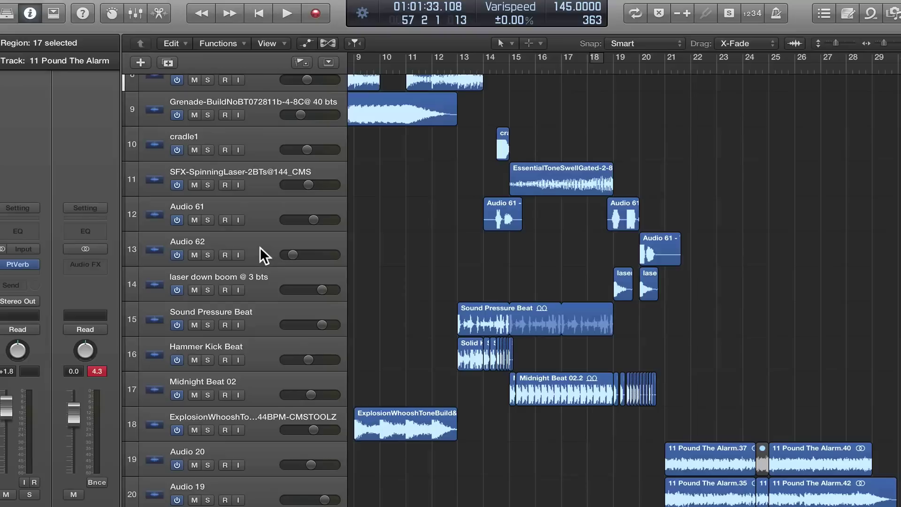
pyautogui.click(259, 246)
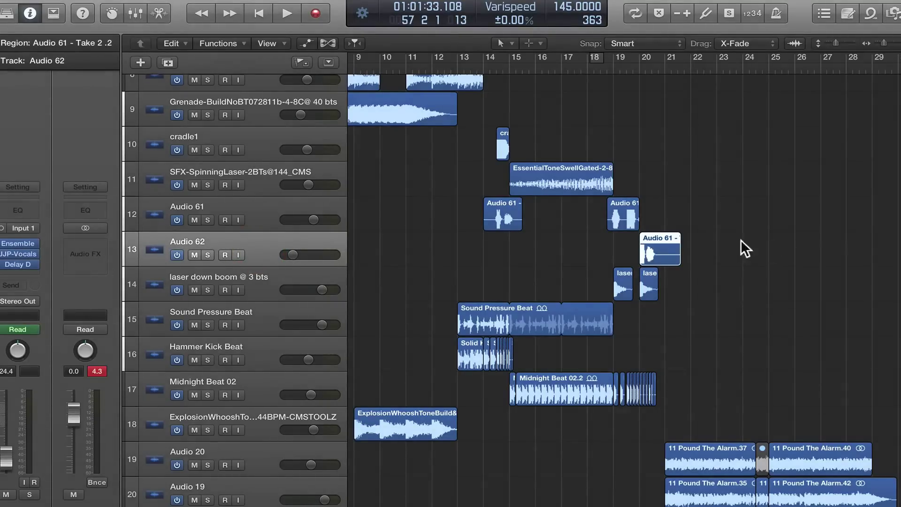
pyautogui.click(207, 255)
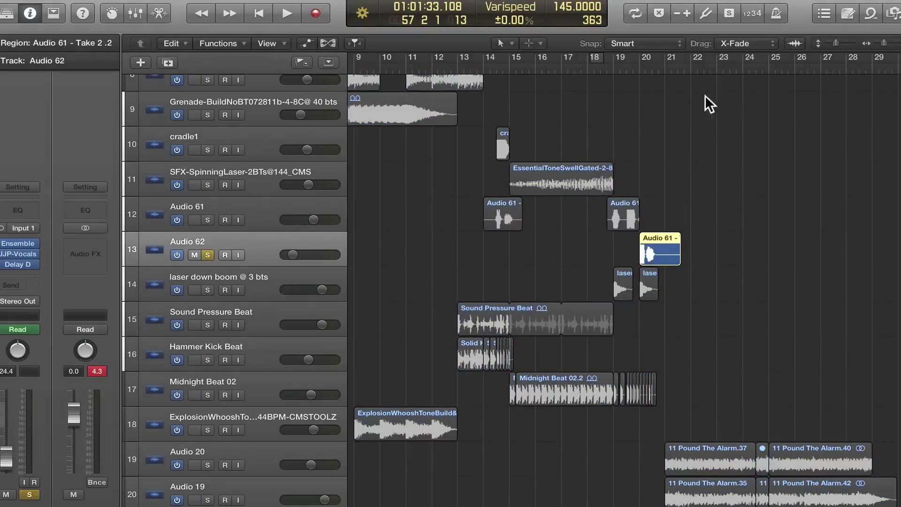
# Step: Play the soloed Audio 62 echo section from bar 19, then stop
pyautogui.click(624, 69)
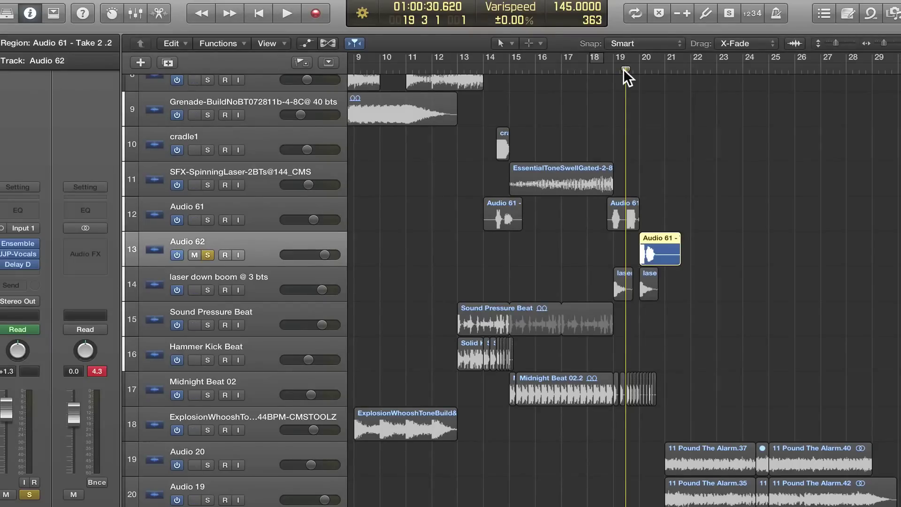
pyautogui.press('space')
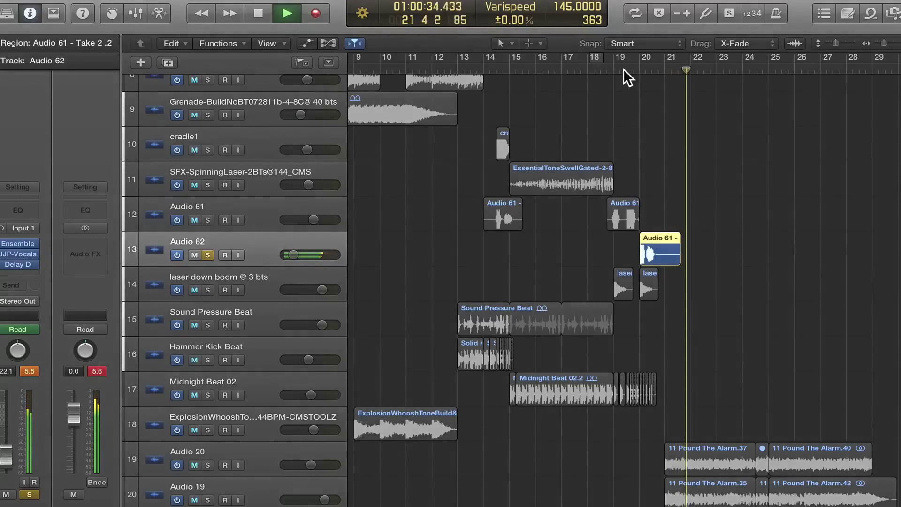
pyautogui.press('space')
pyautogui.click(17, 265)
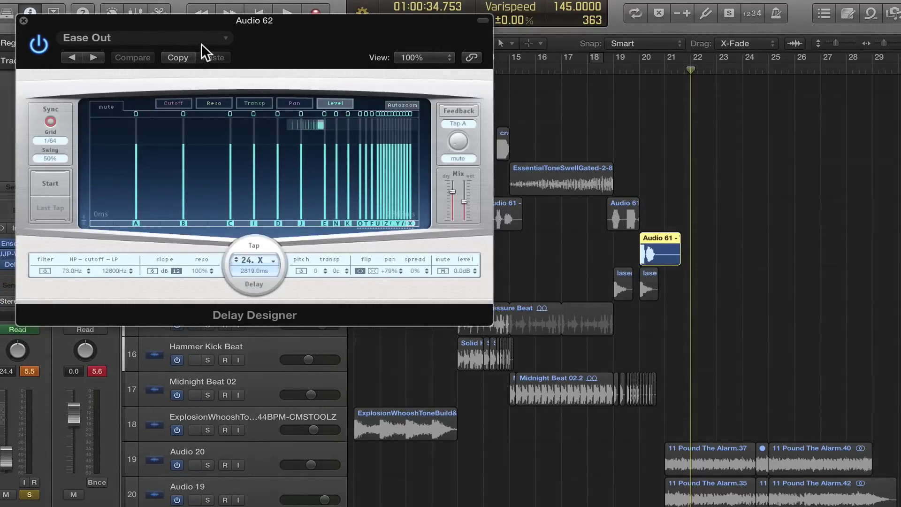
pyautogui.click(224, 39)
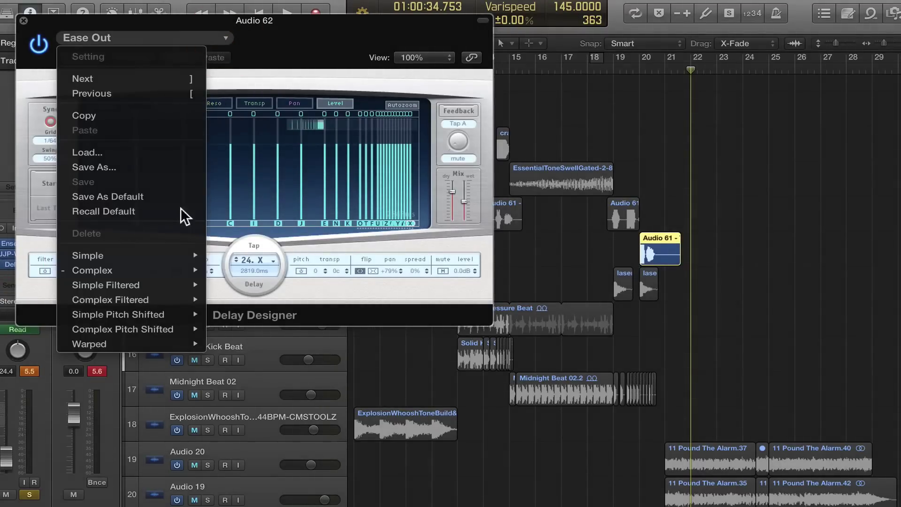
pyautogui.moveTo(183, 288)
pyautogui.moveTo(186, 271)
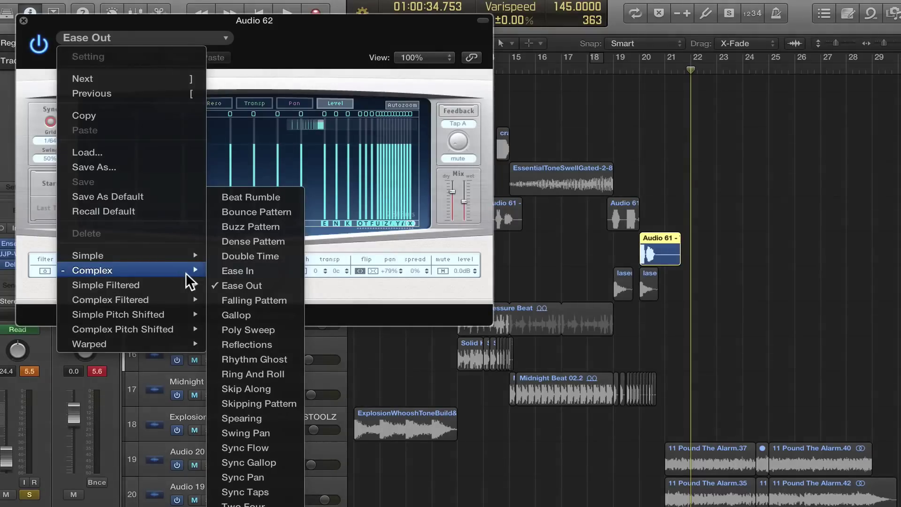
pyautogui.click(589, 244)
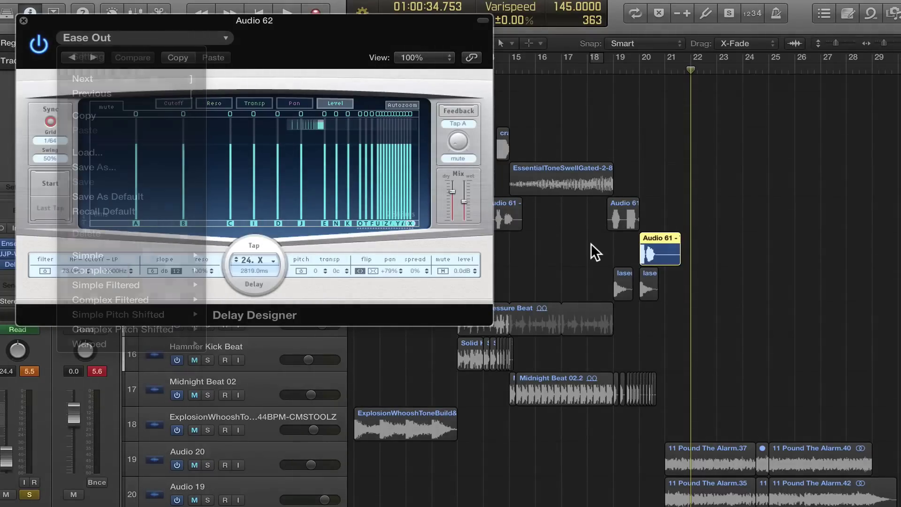
pyautogui.click(548, 249)
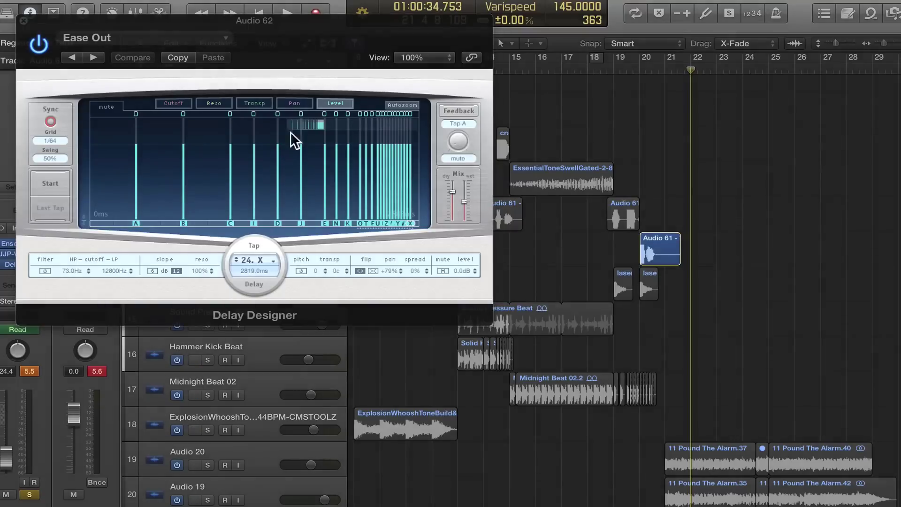
# Step: Raise Audio 62's bar-22 volume point from -24.4 to -0.7 dB and audition from bar 19
pyautogui.click(23, 21)
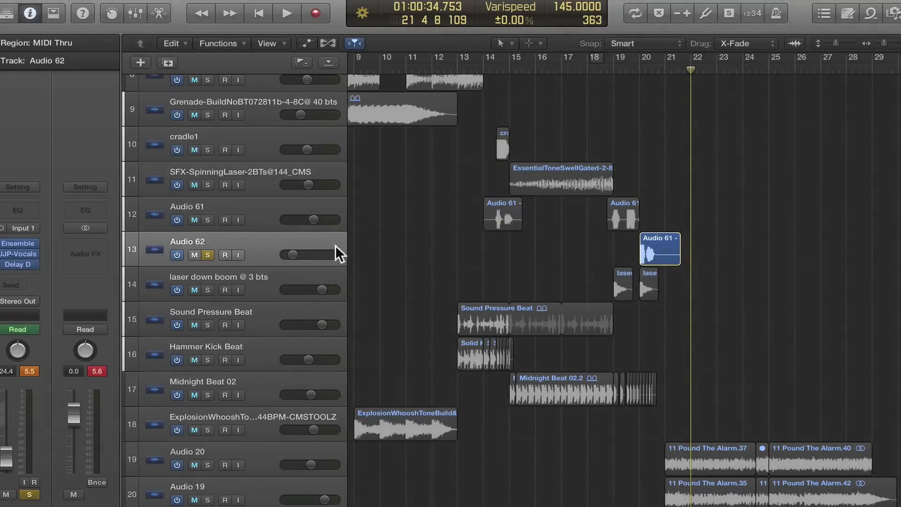
pyautogui.press('a')
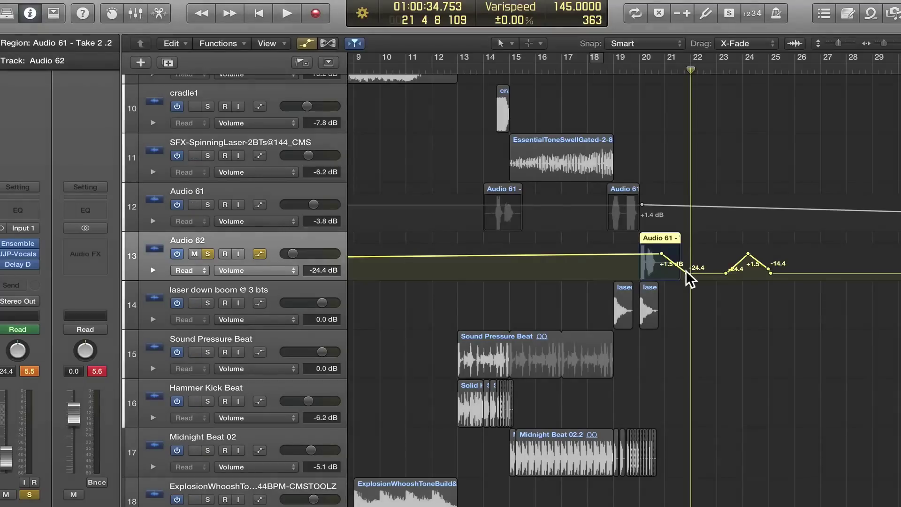
pyautogui.moveTo(689, 272); pyautogui.dragTo(699, 257)
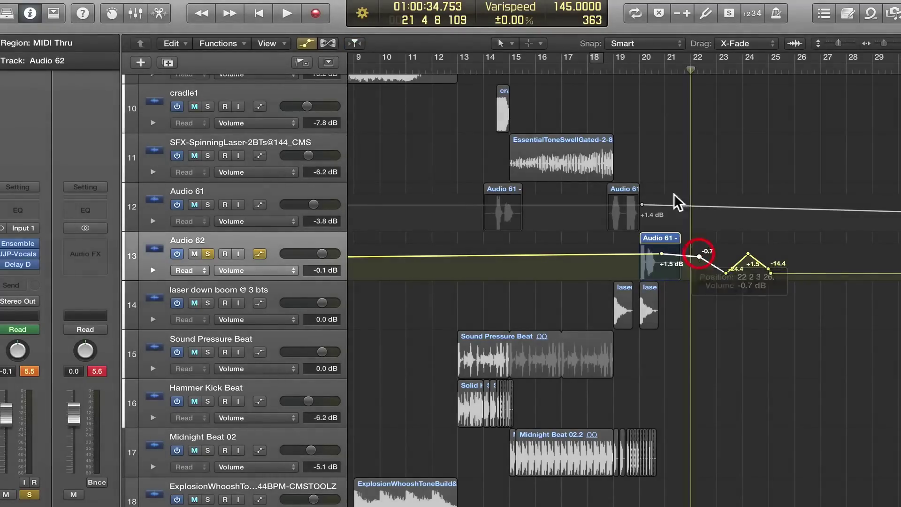
pyautogui.click(621, 64)
pyautogui.press('a')
pyautogui.press('space')
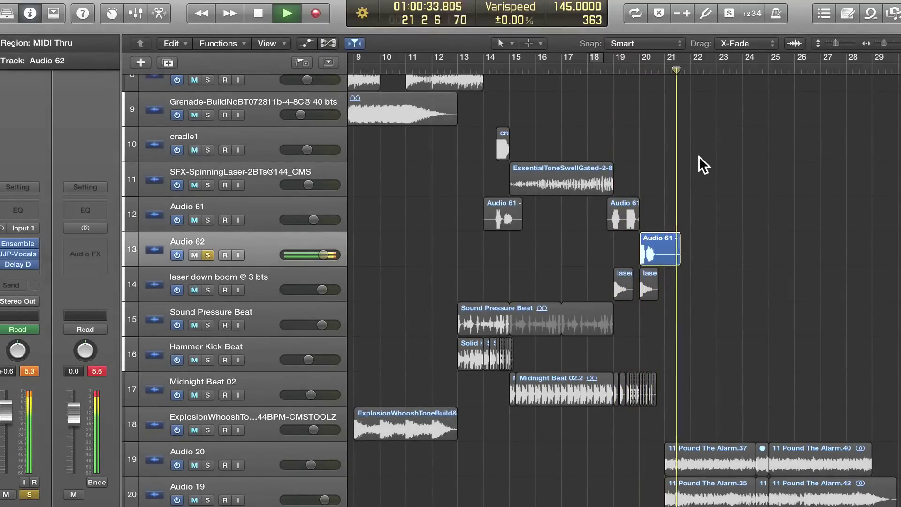
pyautogui.press('space')
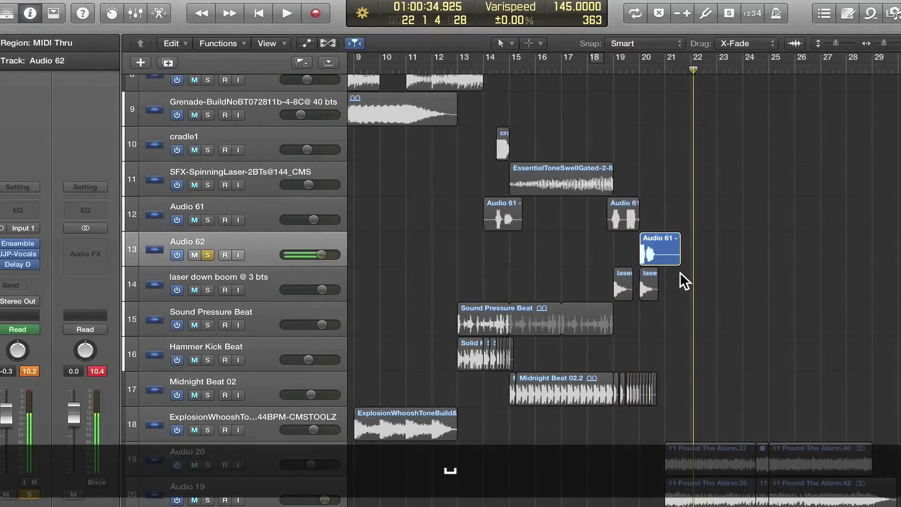
pyautogui.press('a')
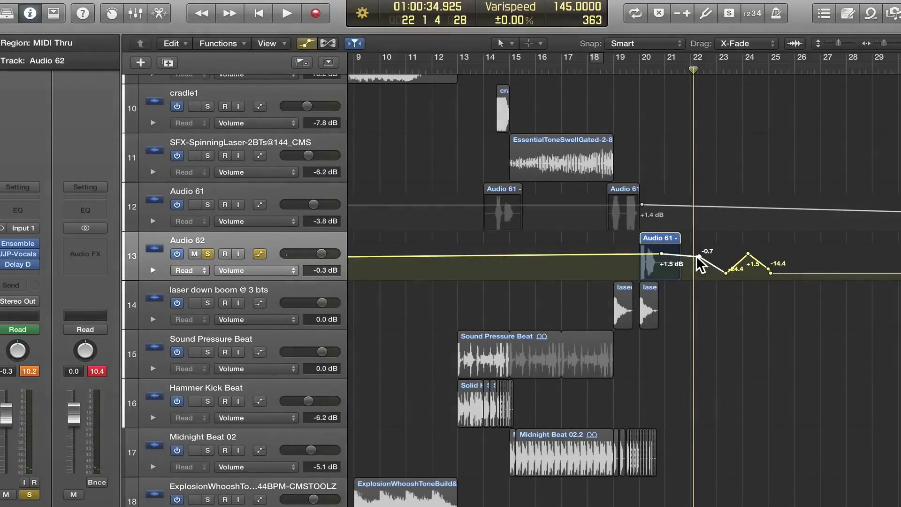
# Step: Pull Audio 62's post-echo volume point down to -17.8 dB, then settle it at -12.2 dB
pyautogui.moveTo(699, 257); pyautogui.dragTo(696, 273)
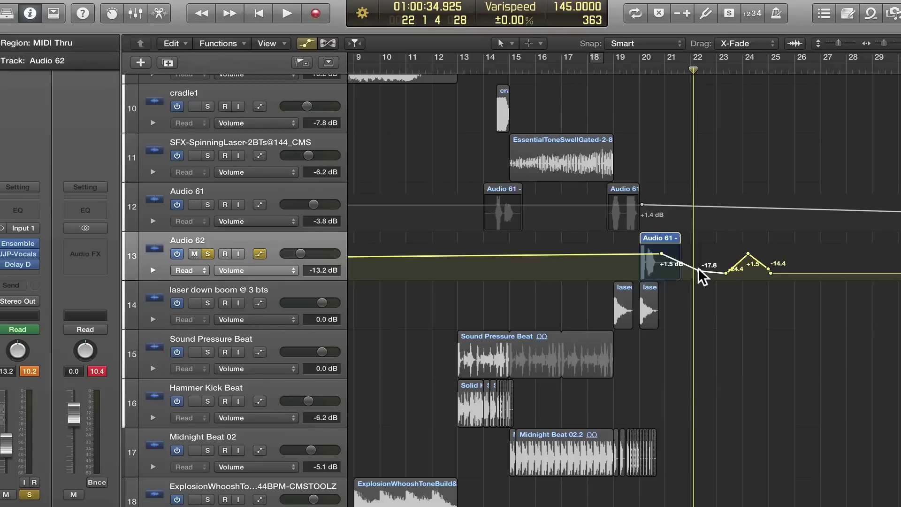
pyautogui.moveTo(698, 270); pyautogui.dragTo(699, 266)
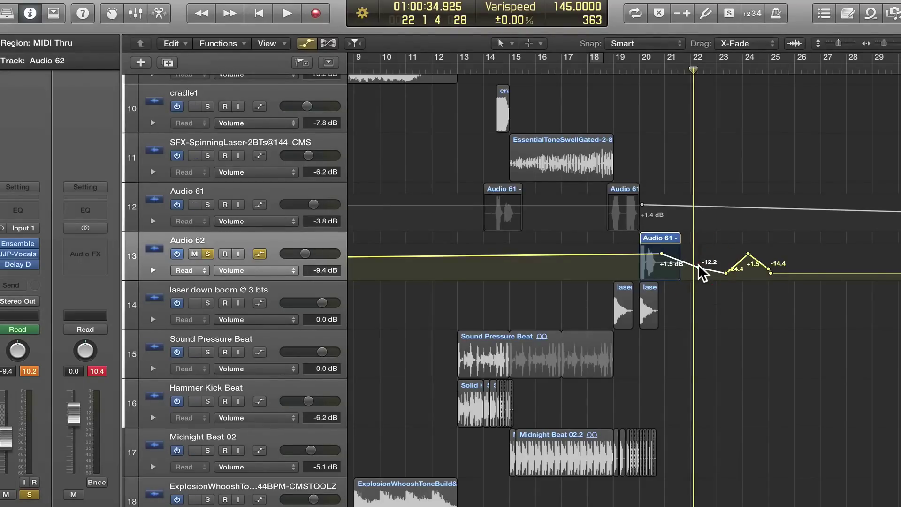